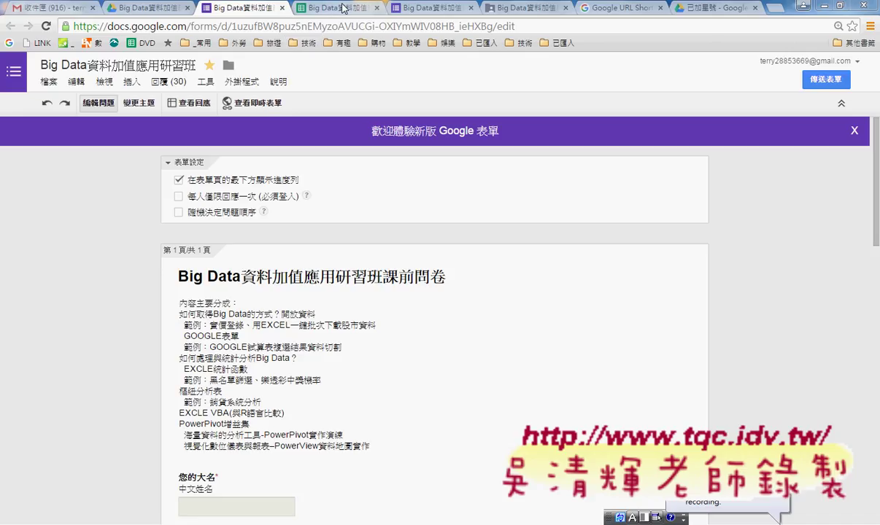
Step: Inspect the Big Data pre-course survey title by selecting its text
click(321, 7)
click(240, 10)
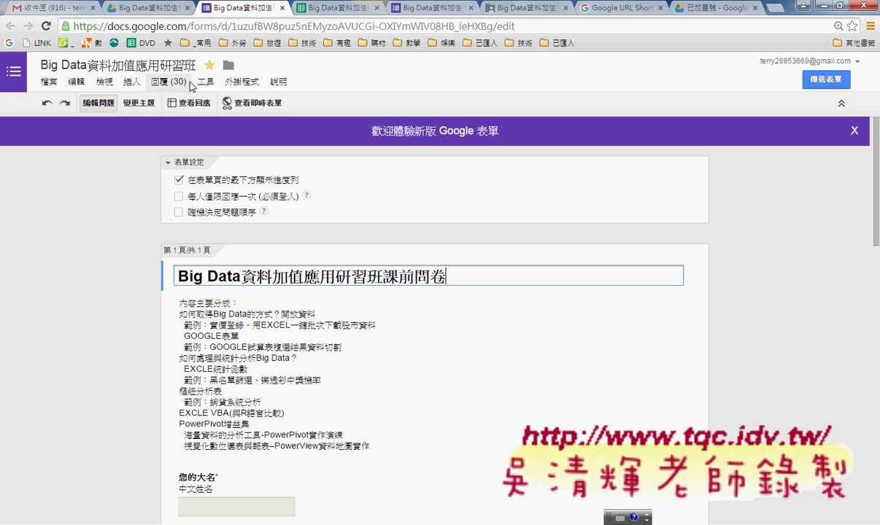
scroll(402, 269, down, 2)
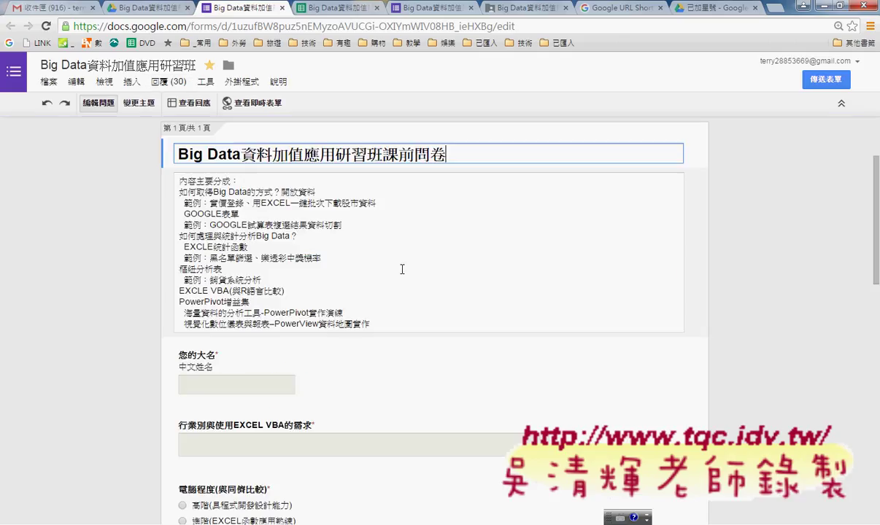
drag(426, 150, 178, 154)
Step: Select the survey description, scroll through the questions, and bring up the live survey view
click(354, 283)
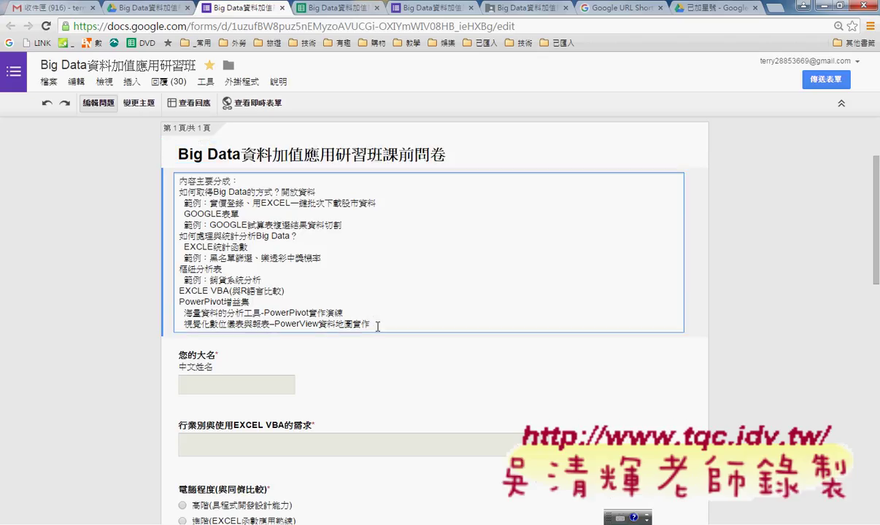
shift+click(181, 172)
scroll(257, 259, down, 2)
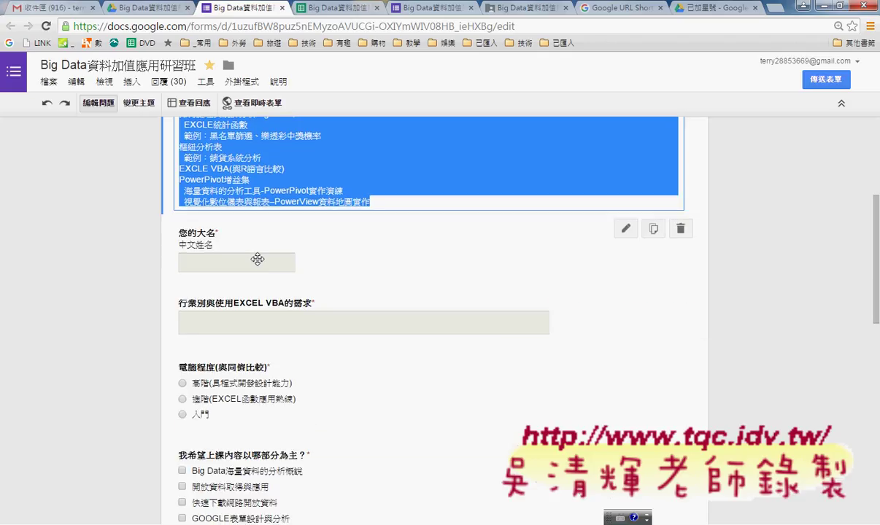
scroll(410, 311, down, 6)
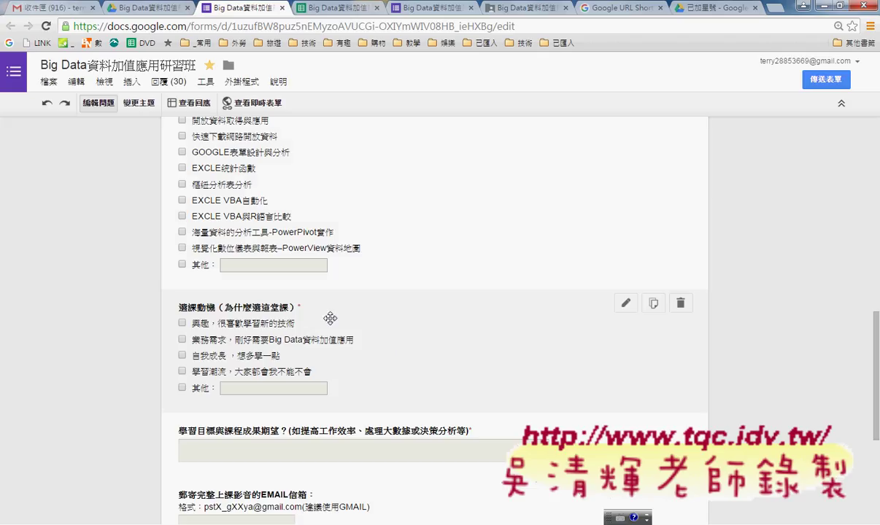
click(265, 106)
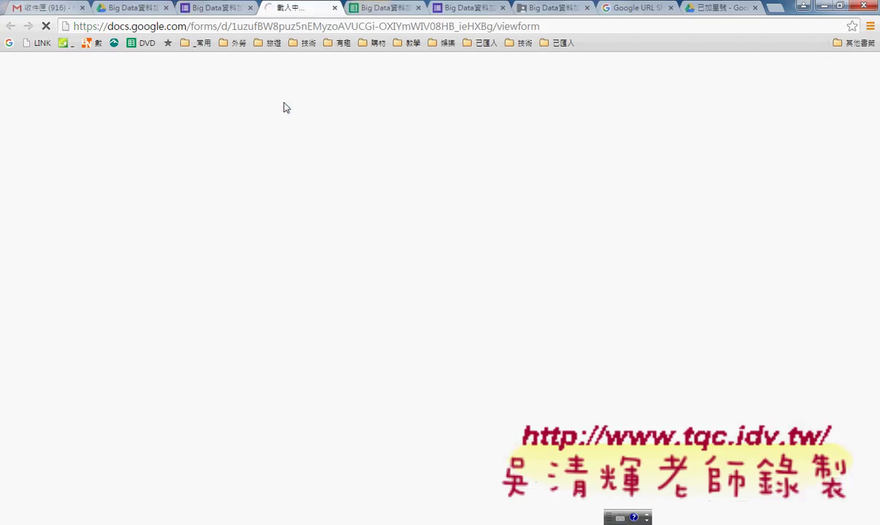
Step: Copy the live survey URL, sign in to goo.gl, and view goo.gl/hvoGS9's statistics (34 clicks)
click(322, 28)
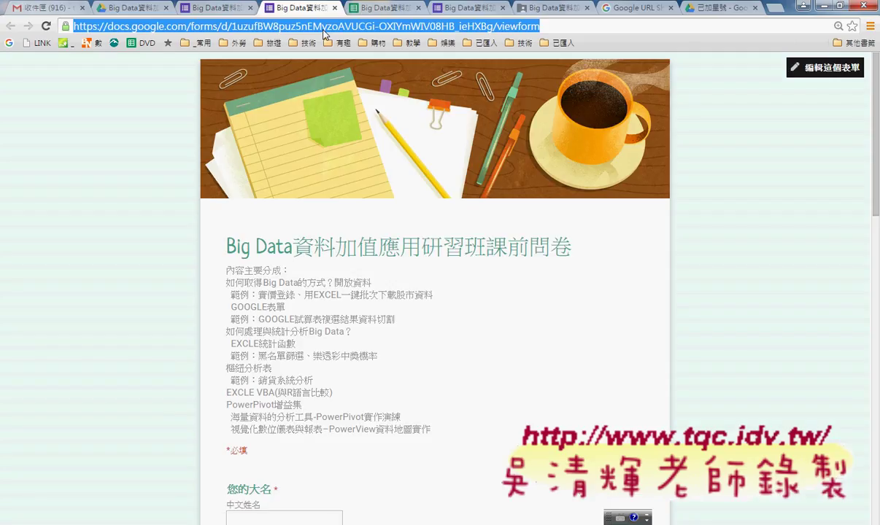
click(622, 9)
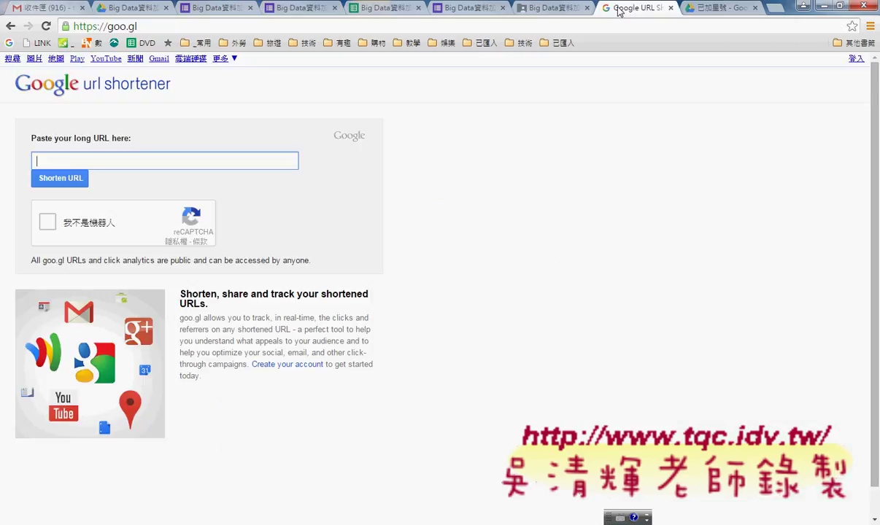
click(856, 59)
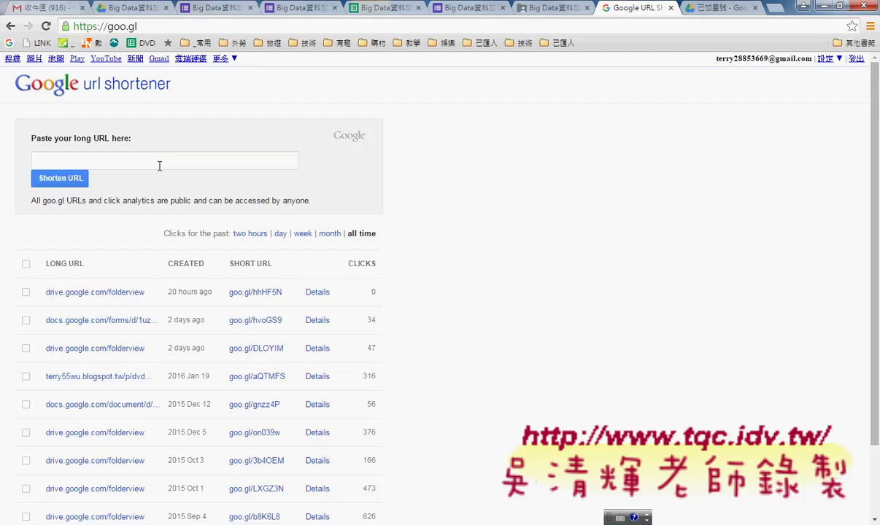
click(319, 321)
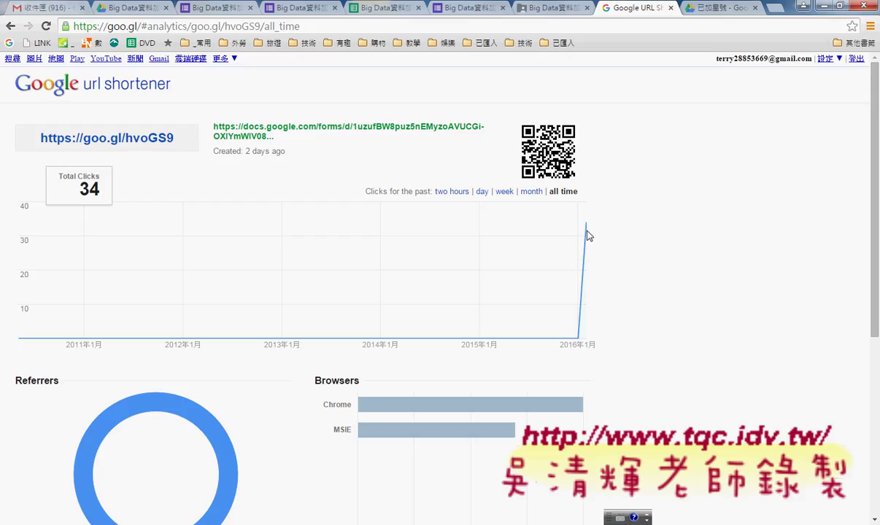
mouse_move(588, 227)
scroll(623, 208, down, 2)
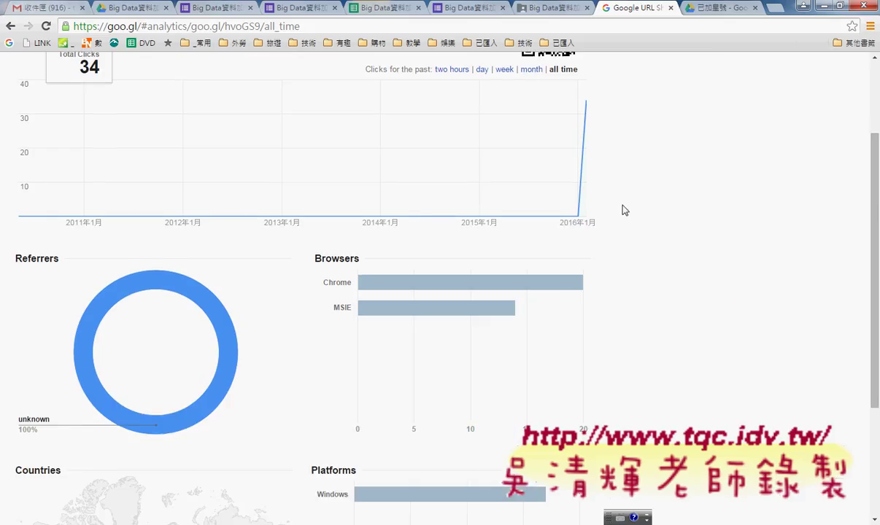
scroll(624, 210, down, 2)
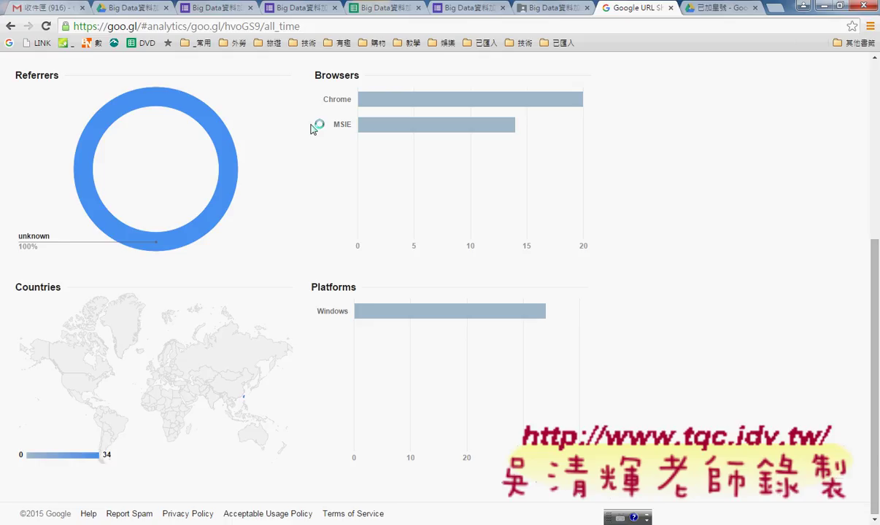
drag(360, 76, 316, 73)
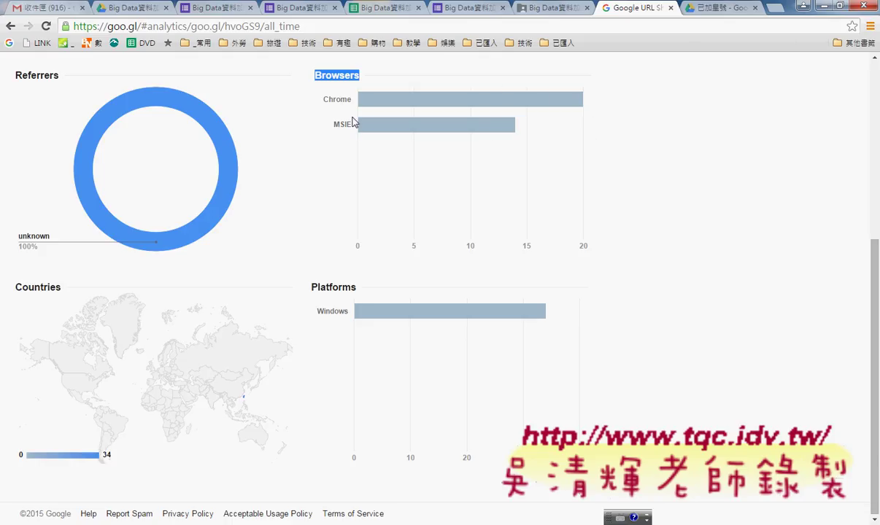
click(324, 93)
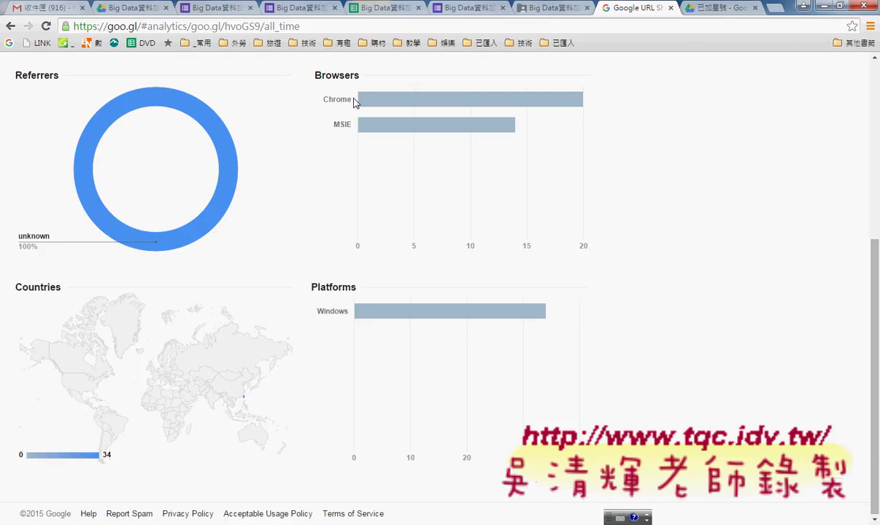
drag(351, 100, 327, 97)
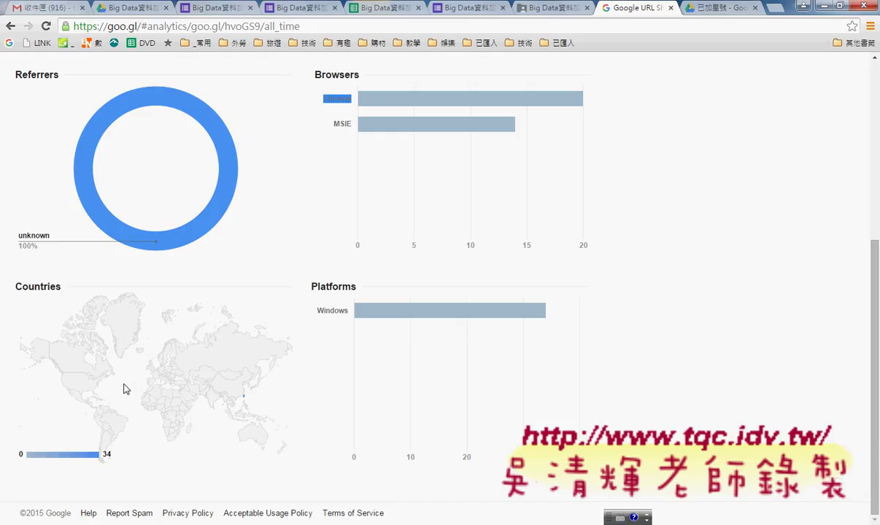
scroll(593, 364, up, 2)
scroll(599, 360, up, 3)
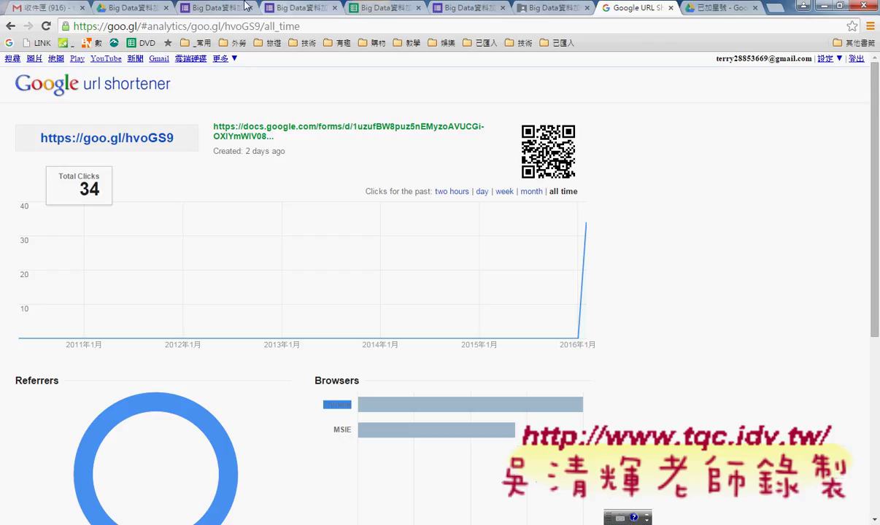
Step: Return to the live survey page and scroll through every question and back to the top
click(309, 8)
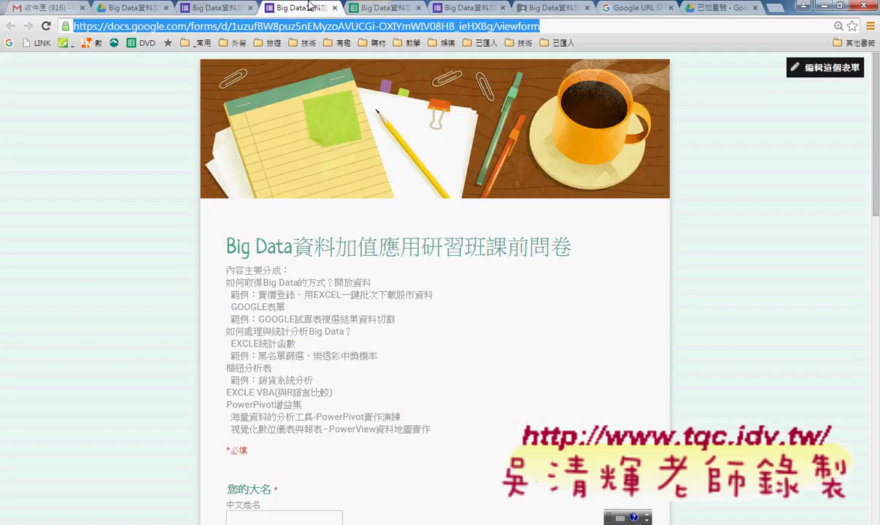
scroll(359, 388, down, 5)
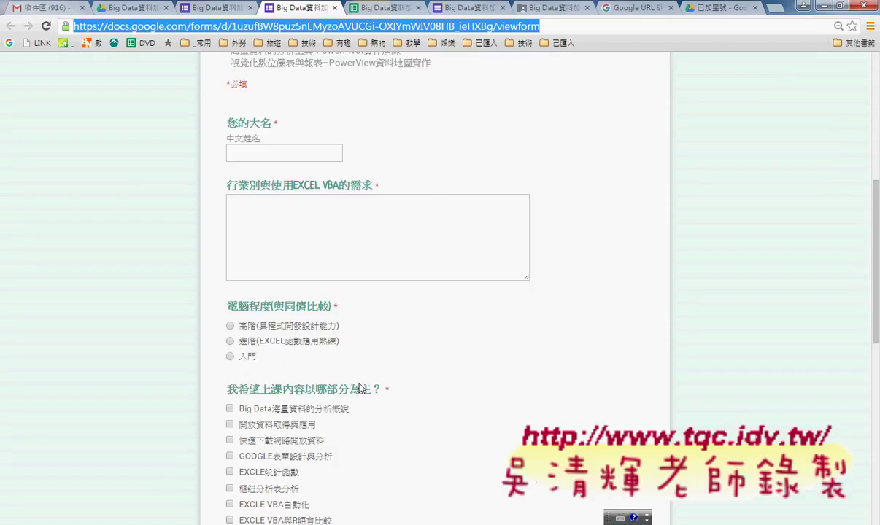
scroll(359, 388, down, 6)
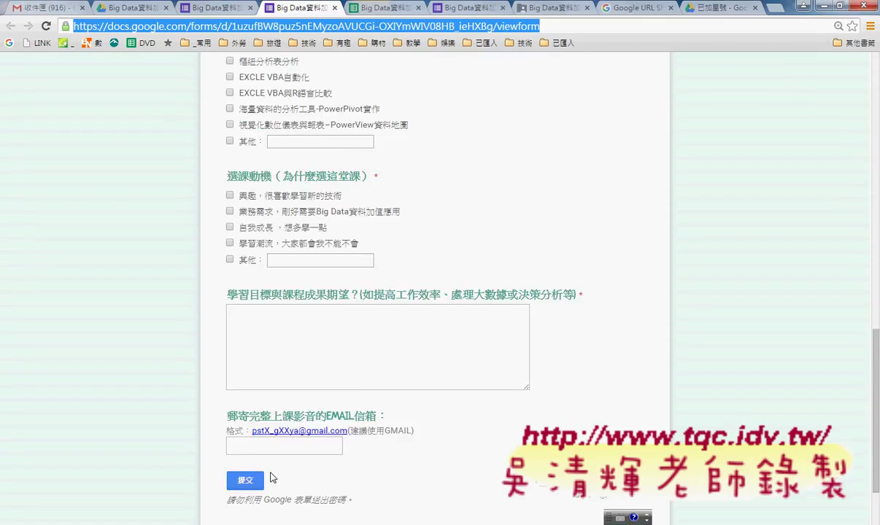
scroll(624, 374, up, 5)
scroll(624, 375, up, 6)
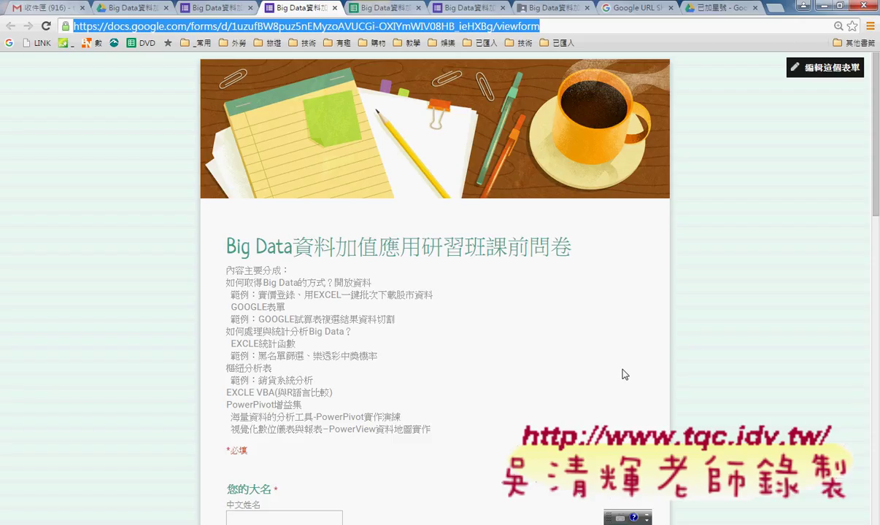
click(335, 8)
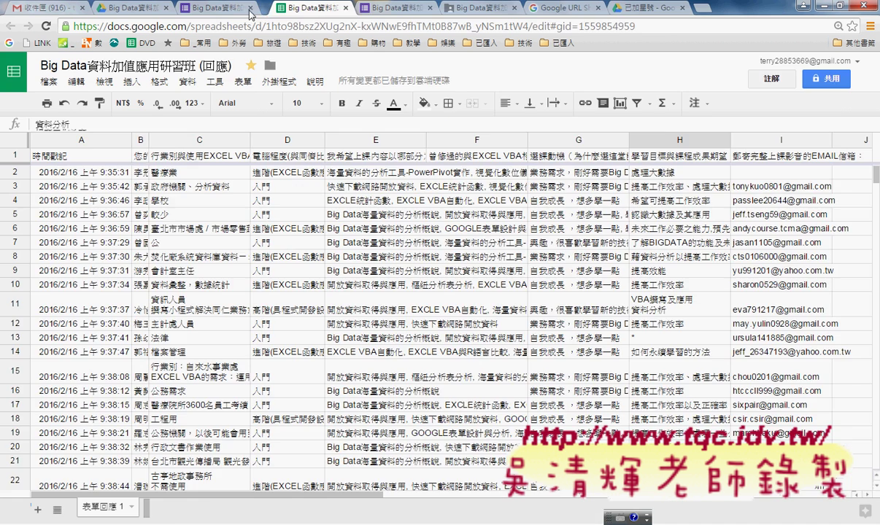
click(247, 12)
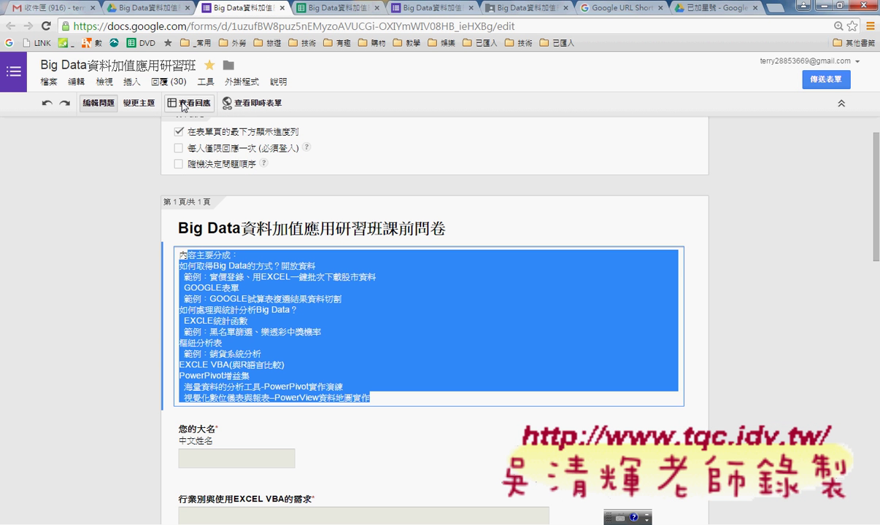
click(329, 11)
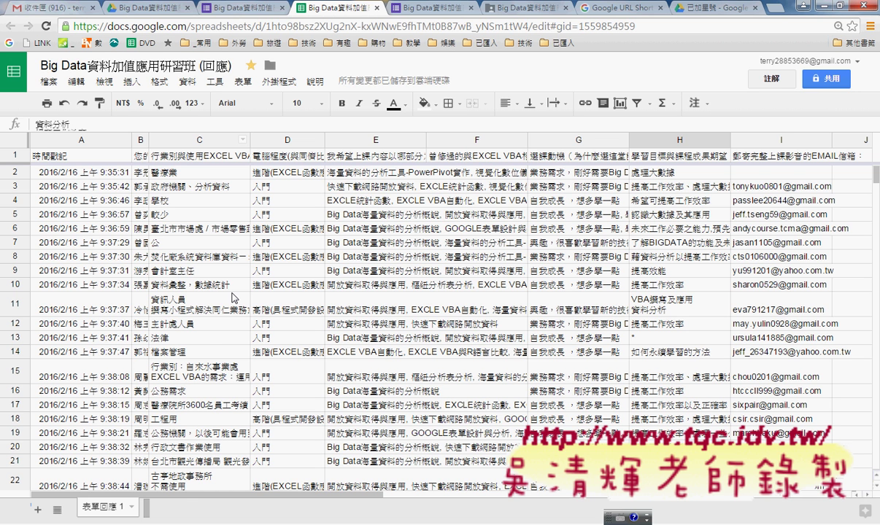
Step: Scroll the response sheet, then look over the 工具, 資料 and 表單 menu commands
scroll(232, 298, down, 2)
scroll(232, 298, down, 3)
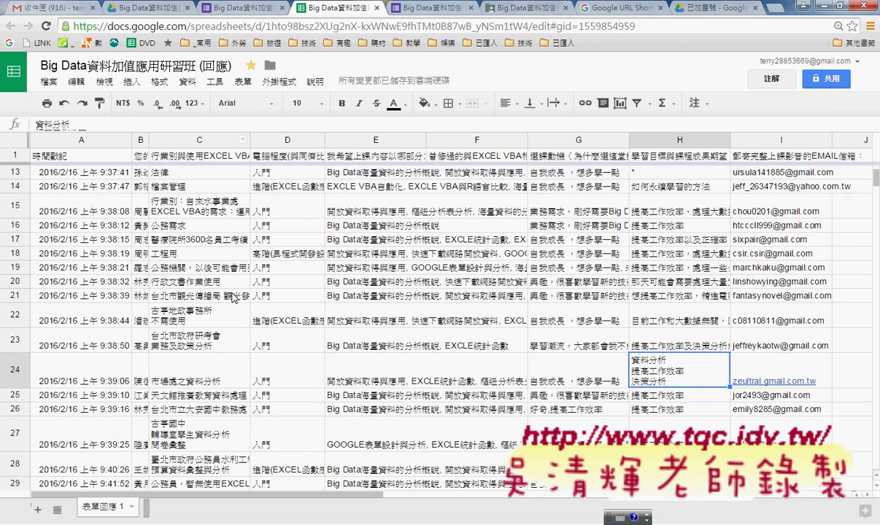
scroll(232, 298, down, 1)
scroll(232, 298, up, 5)
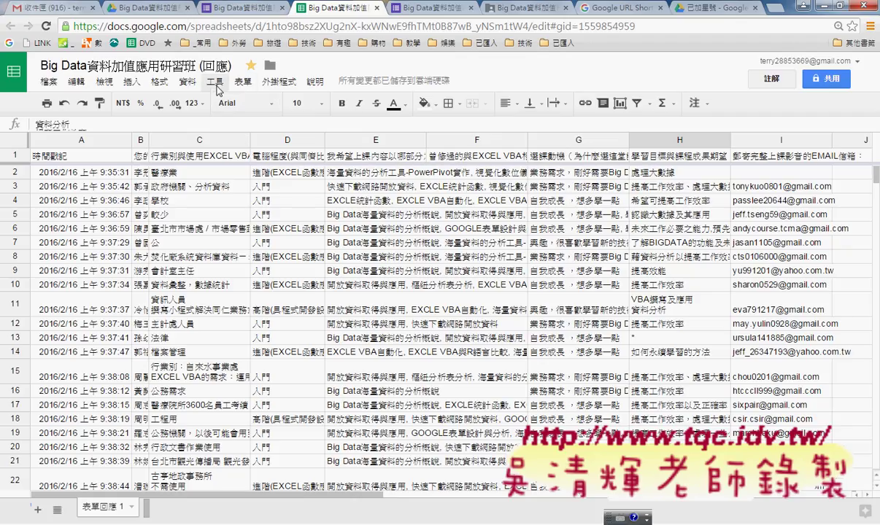
click(220, 82)
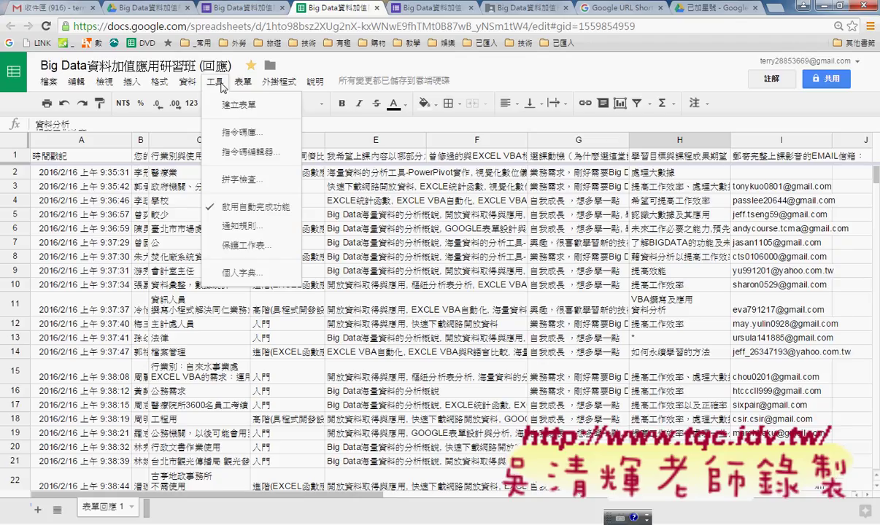
mouse_move(191, 85)
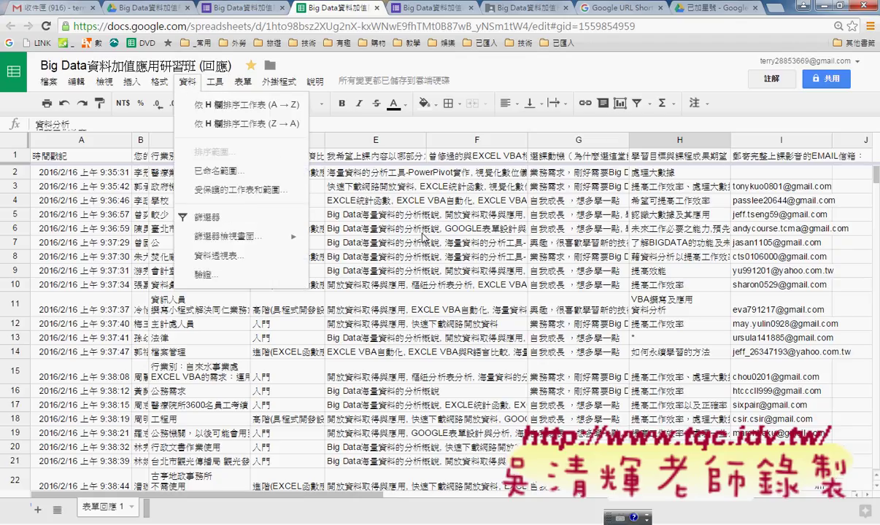
mouse_move(244, 86)
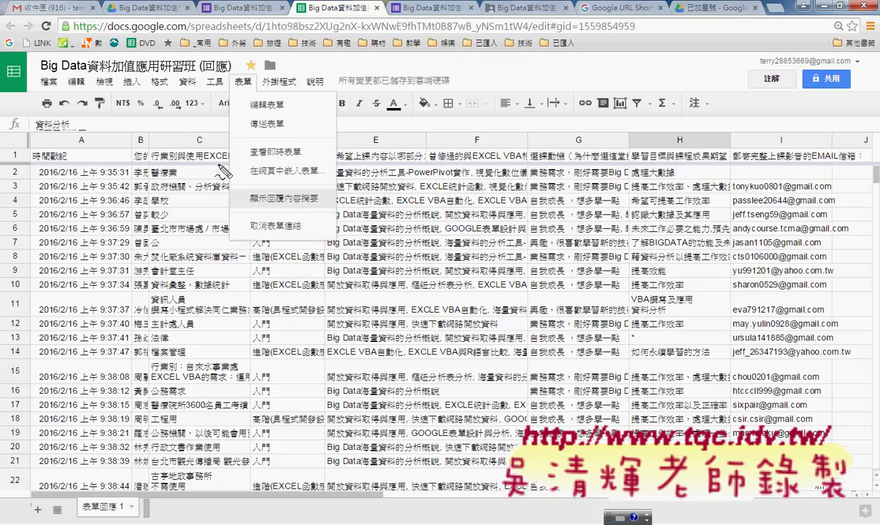
Step: Dismiss the form options and show the 檔案 > 下載格式 download formats
click(222, 172)
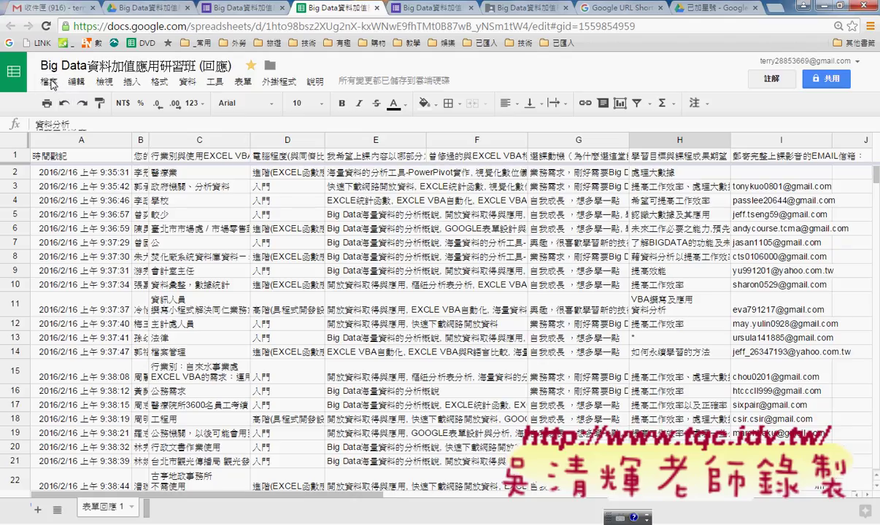
click(52, 85)
mouse_move(101, 330)
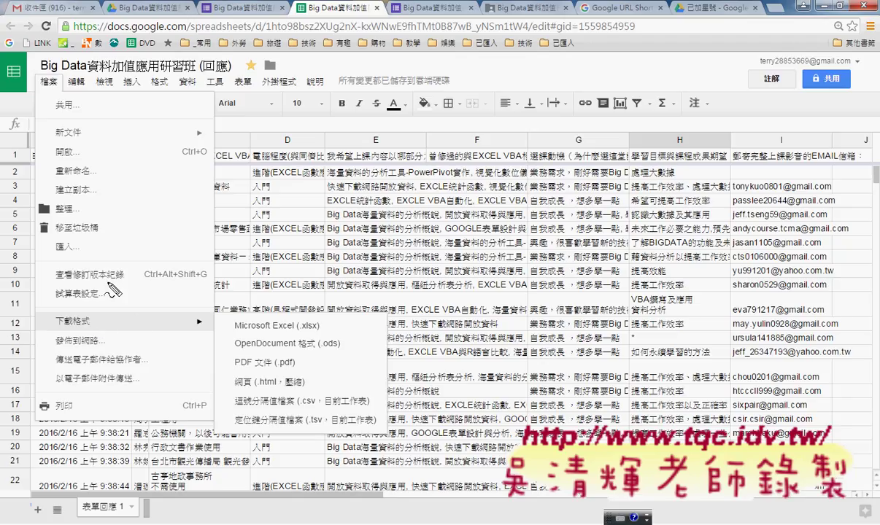
Step: Mark the Excel (.xlsx), .csv and .html formats, clear the marks, and bring up the 表單 menu
mouse_move(98, 333)
mouse_down()
mouse_move(55, 343)
mouse_move(99, 332)
mouse_up()
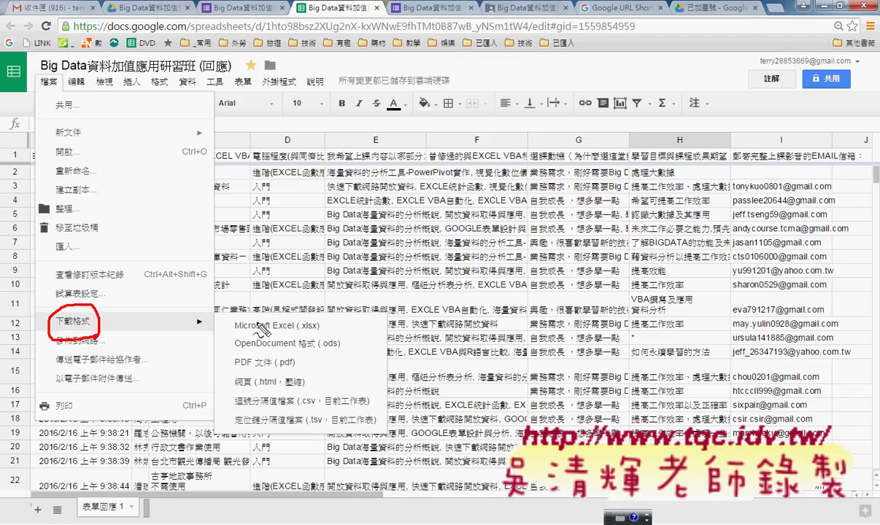
mouse_move(313, 317)
mouse_down()
mouse_move(211, 327)
mouse_move(219, 310)
mouse_up()
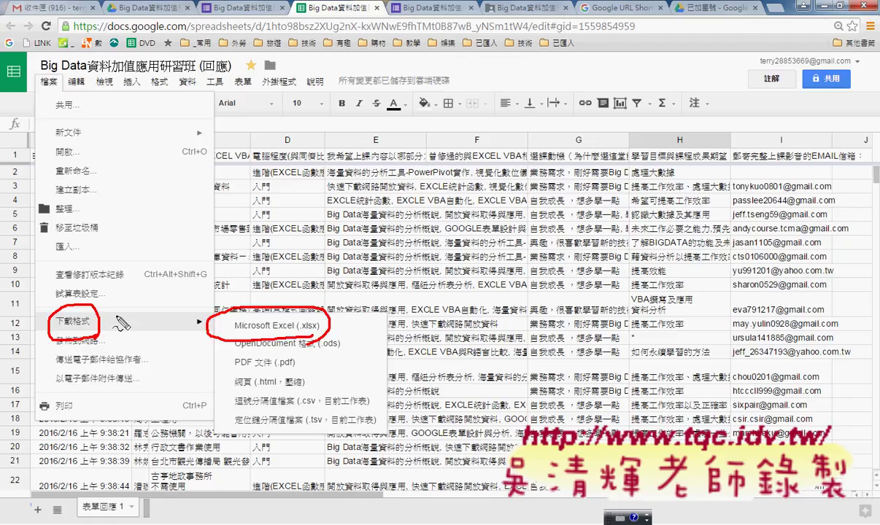
mouse_move(105, 305)
mouse_down()
mouse_move(236, 305)
mouse_move(243, 272)
mouse_up()
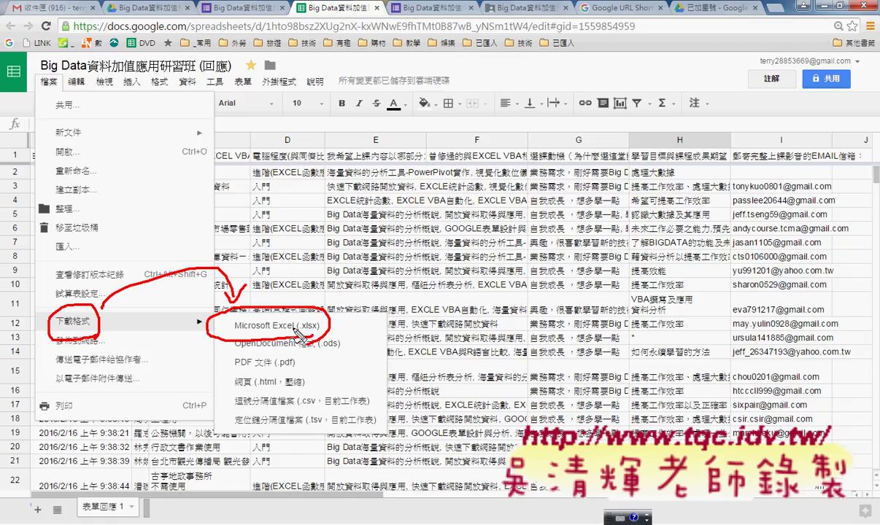
drag(304, 411, 333, 410)
drag(259, 387, 277, 388)
key(Escape)
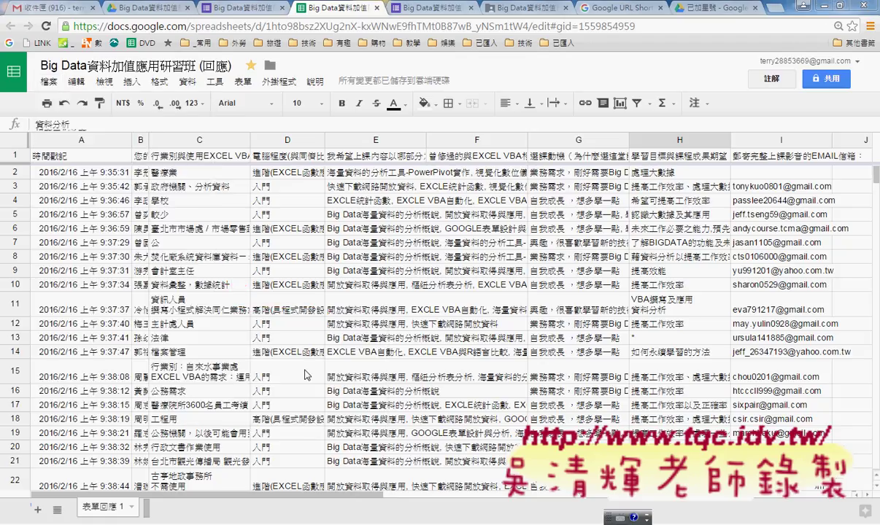
click(247, 86)
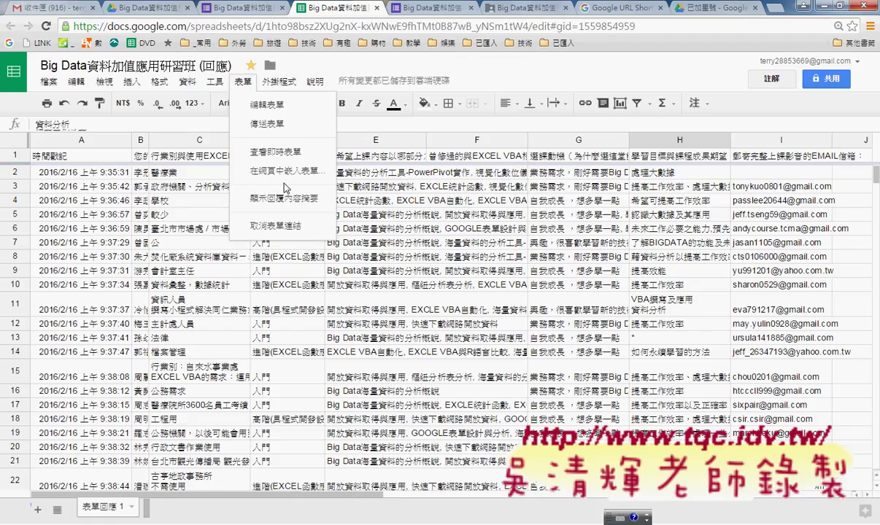
Step: Show the 顯示回覆內容摘要 charts and scroll to the computer-skill and course-content results
click(431, 8)
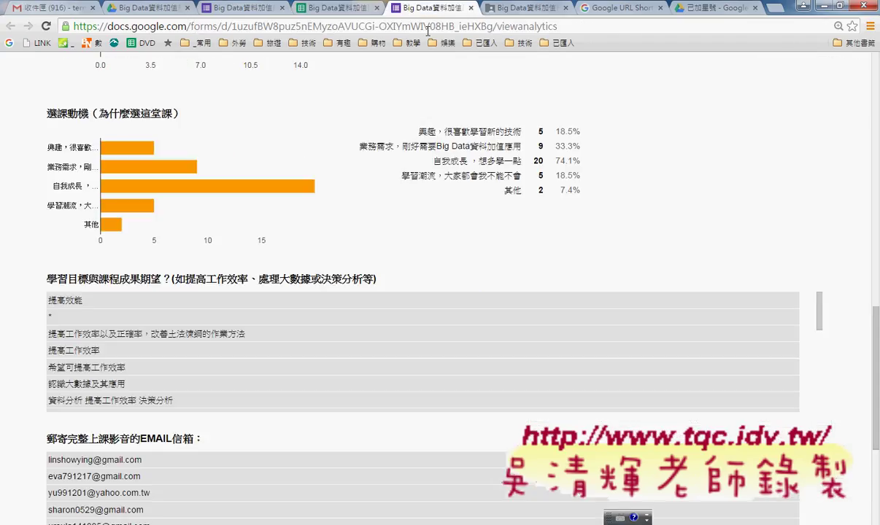
scroll(591, 146, up, 4)
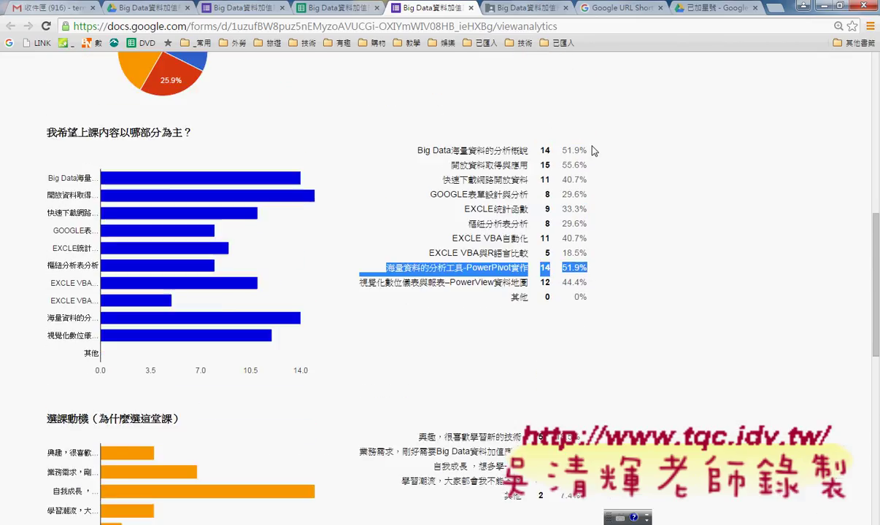
scroll(593, 150, up, 3)
scroll(593, 150, down, 1)
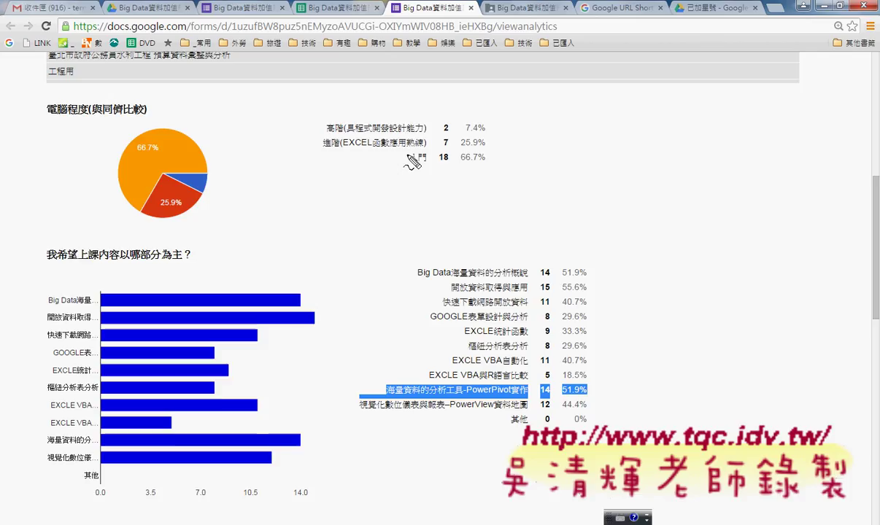
Step: Box the 入門 row (18, 66.7%), mark the 2 advanced respondents, and draw an arrow to 入門
mouse_move(405, 167)
mouse_down()
mouse_move(405, 149)
mouse_move(448, 145)
mouse_move(480, 145)
mouse_move(487, 167)
mouse_up()
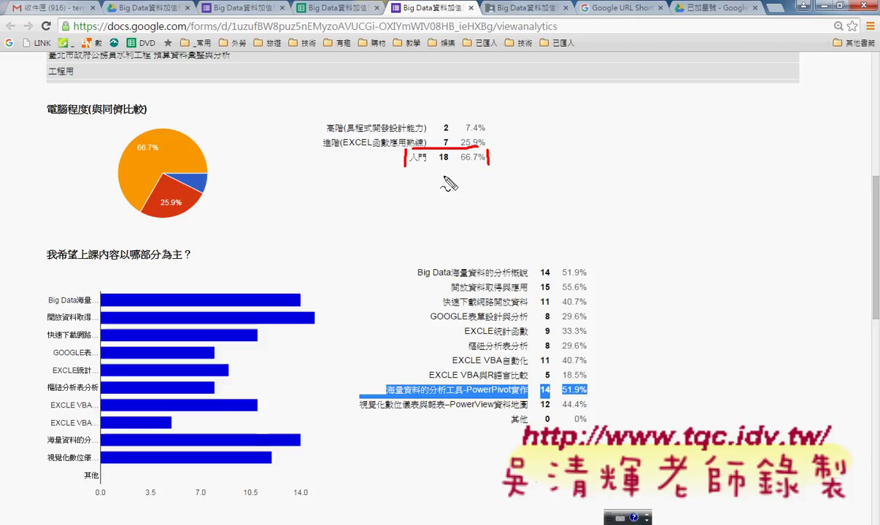
drag(409, 165, 481, 164)
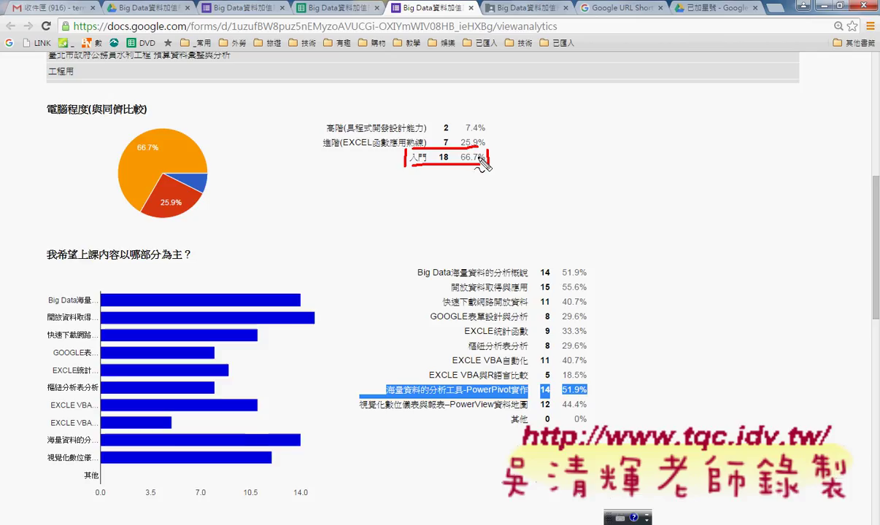
drag(441, 132, 450, 130)
mouse_move(357, 162)
mouse_down()
mouse_move(400, 160)
mouse_move(395, 167)
mouse_up()
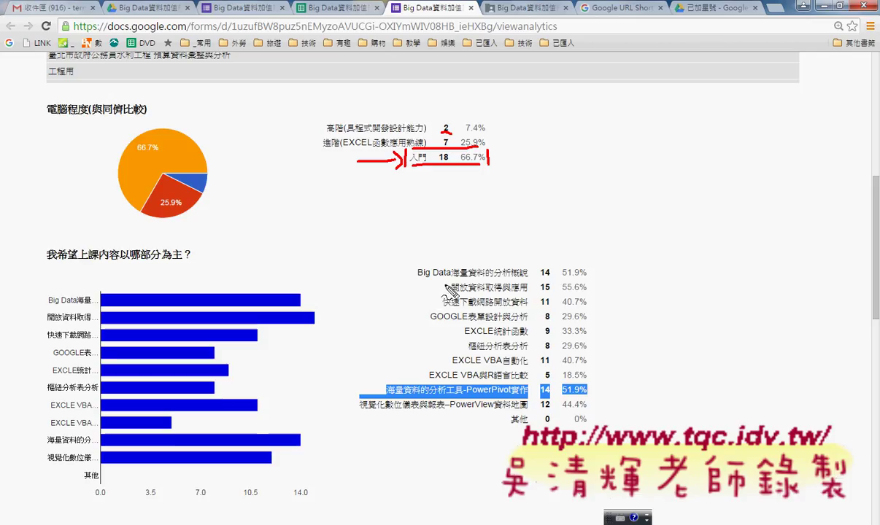
Step: Tick and underline popular topics like 開放資料取得與應用, PowerPivot and VBA自動化, then clear the marks
drag(444, 286, 527, 286)
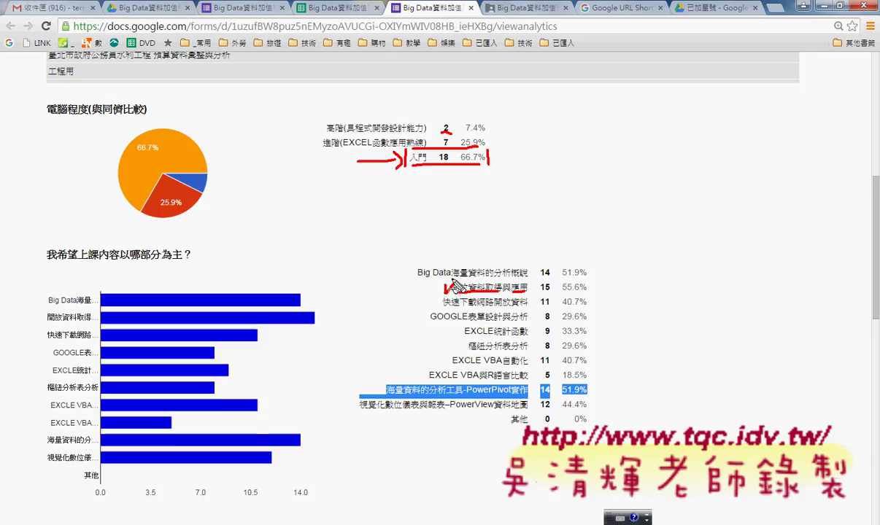
drag(451, 273, 527, 272)
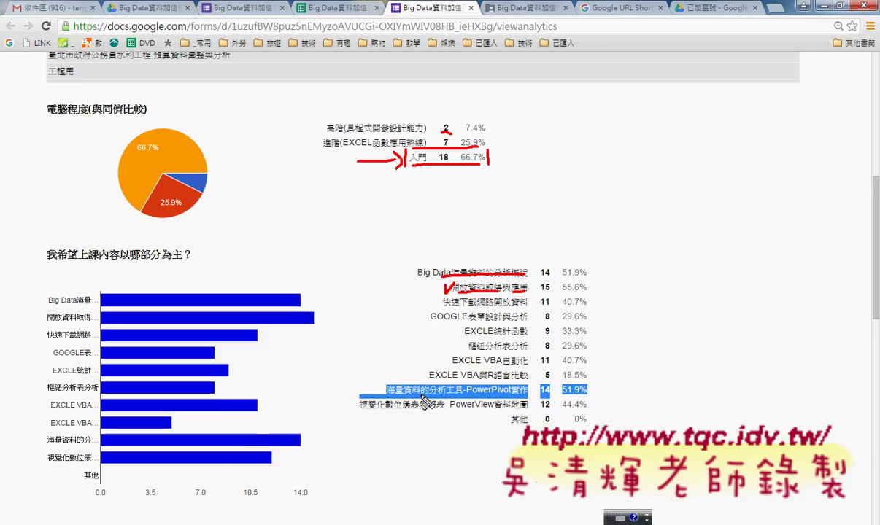
mouse_move(454, 398)
mouse_down()
mouse_move(432, 398)
mouse_move(460, 398)
mouse_up()
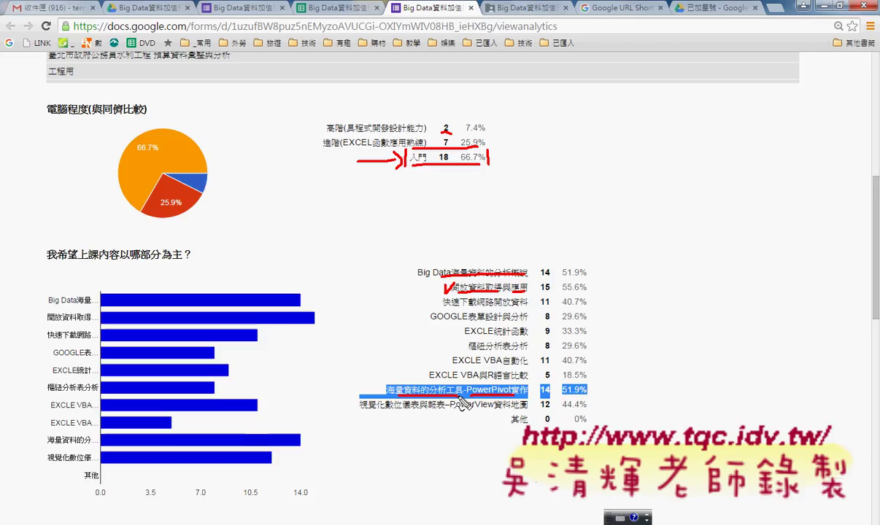
drag(462, 408, 510, 408)
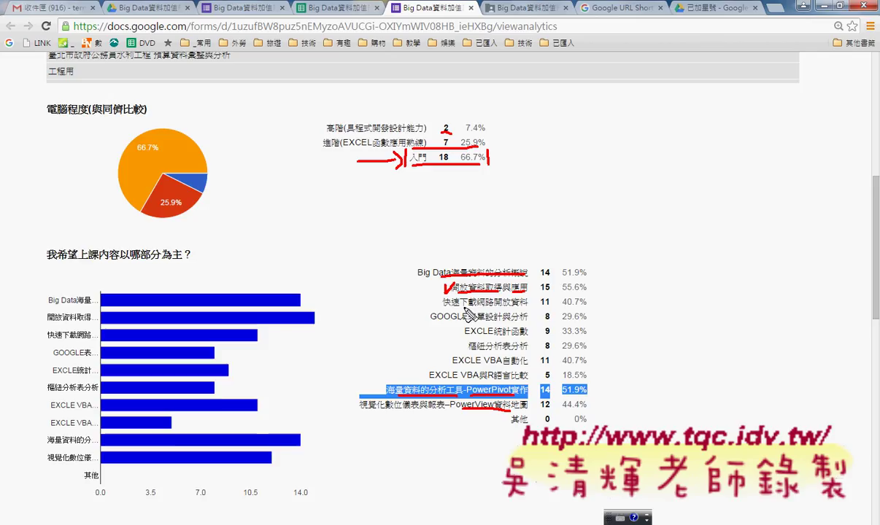
drag(462, 308, 519, 305)
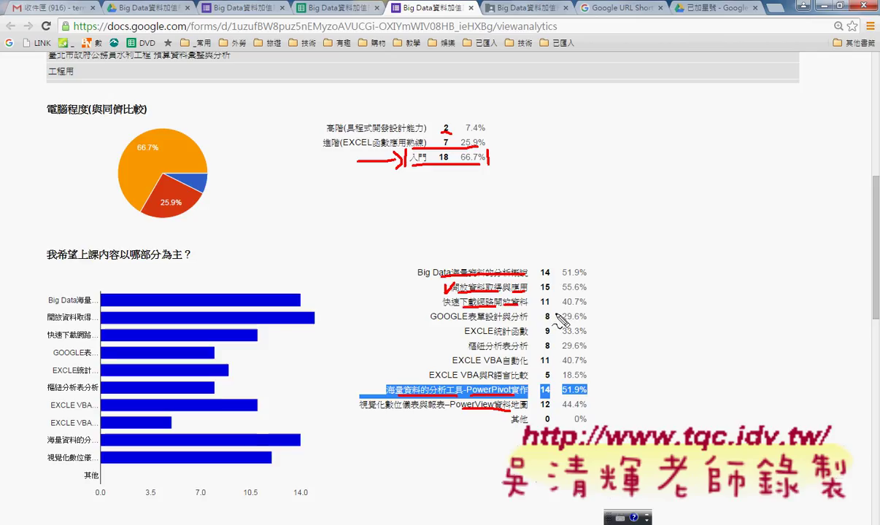
drag(473, 367, 523, 367)
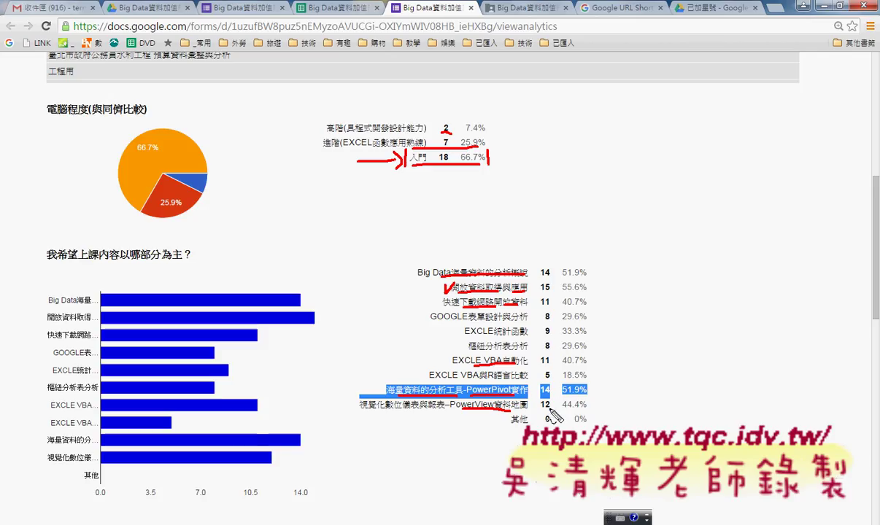
key(Escape)
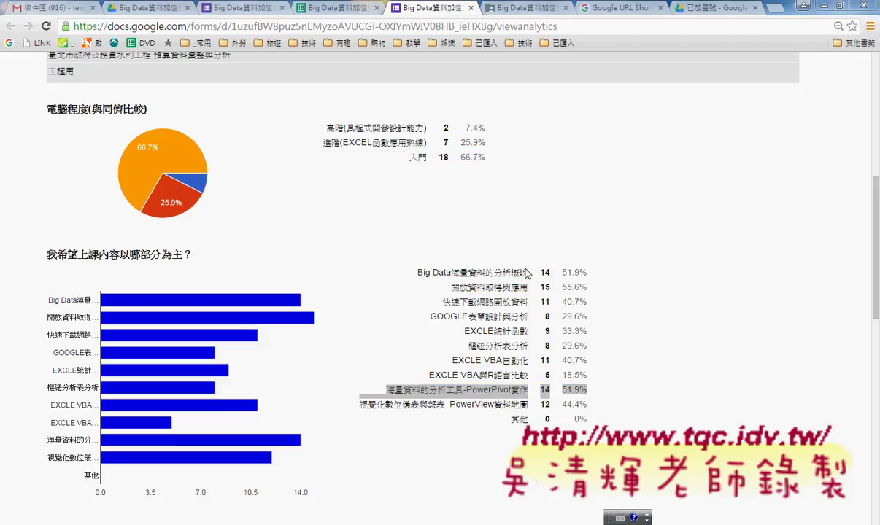
Step: Highlight the course-motivation results, where 自我成長 leads at 20 (74.1%)
scroll(616, 391, down, 3)
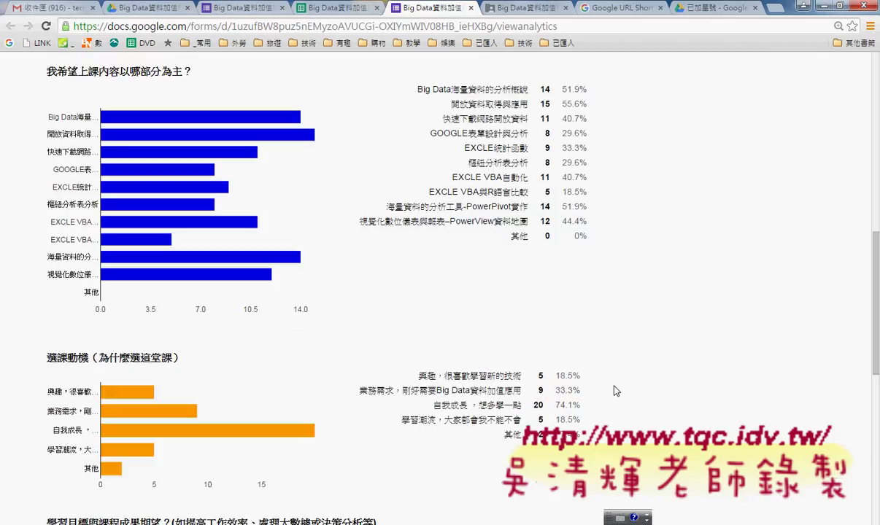
scroll(616, 391, down, 2)
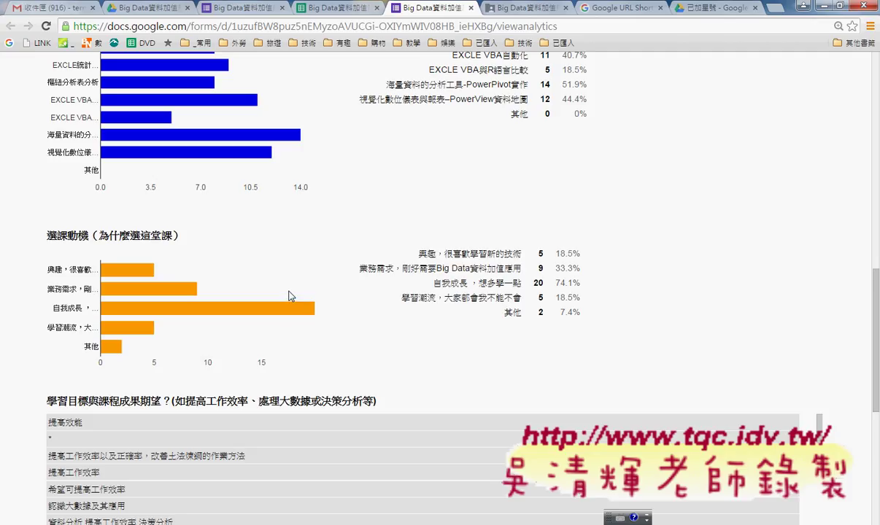
drag(405, 264, 509, 270)
click(570, 283)
drag(359, 268, 582, 271)
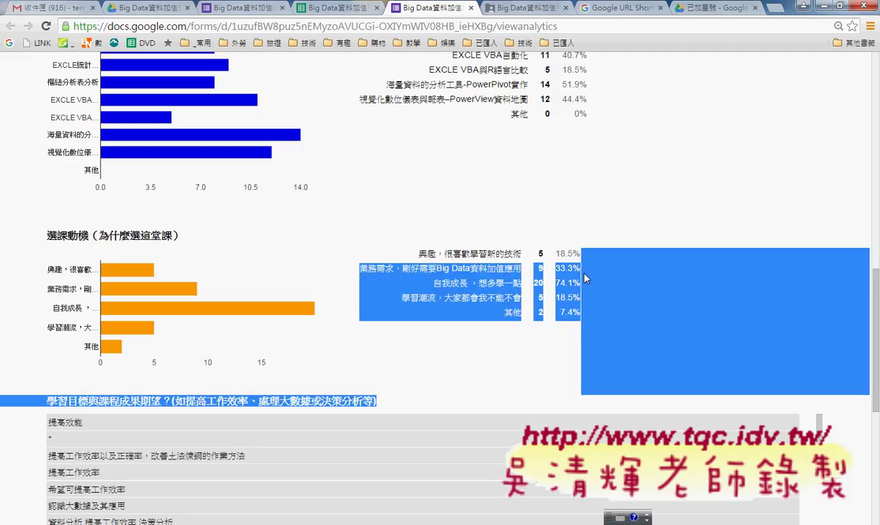
Step: Scroll to the end, close the summary page and return to the responses spreadsheet
scroll(584, 277, down, 3)
scroll(526, 241, down, 3)
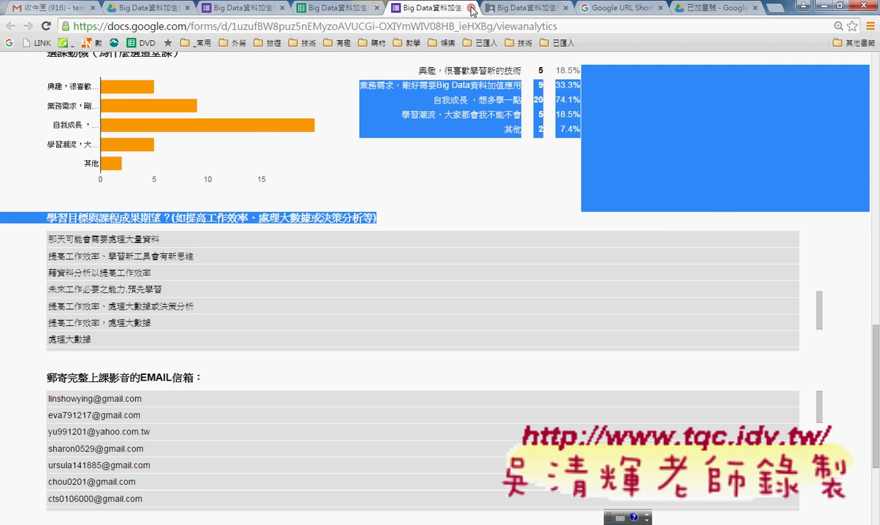
click(471, 9)
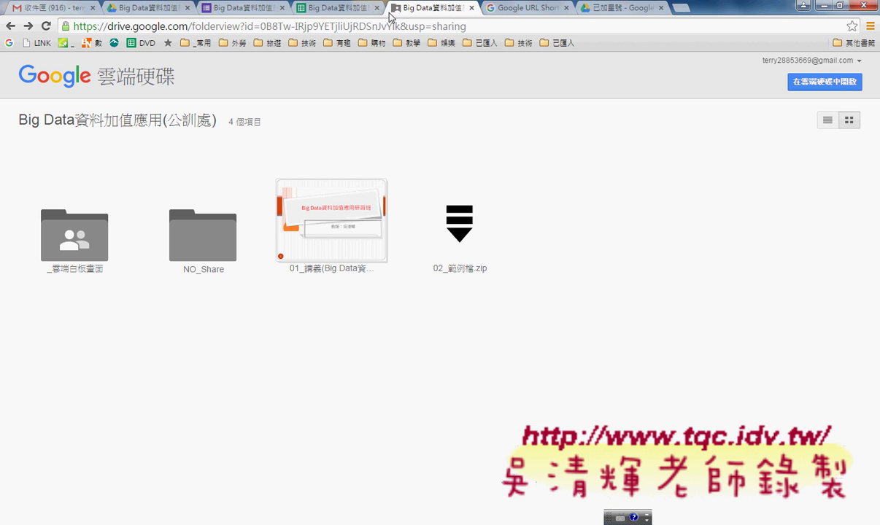
click(331, 9)
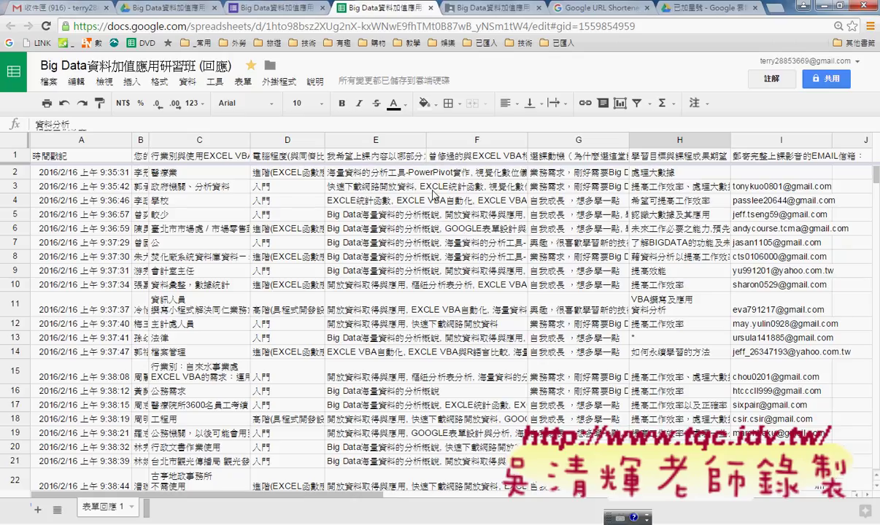
click(48, 81)
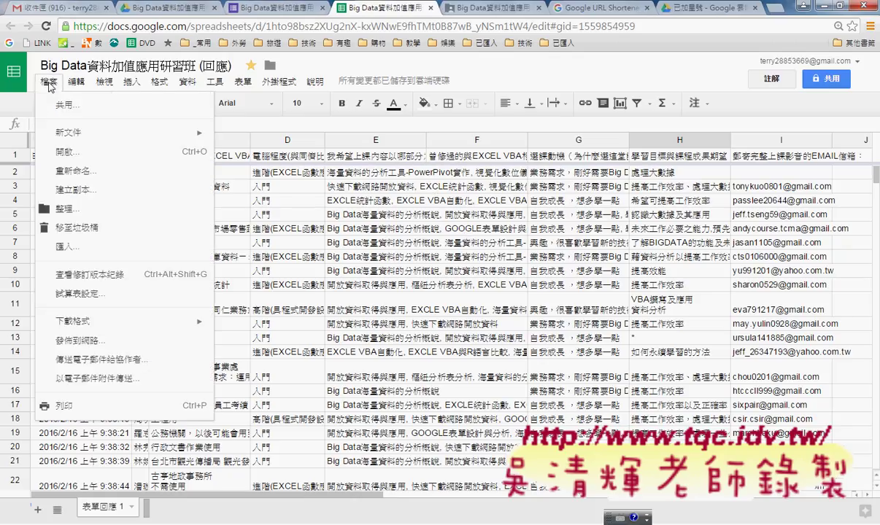
mouse_move(80, 321)
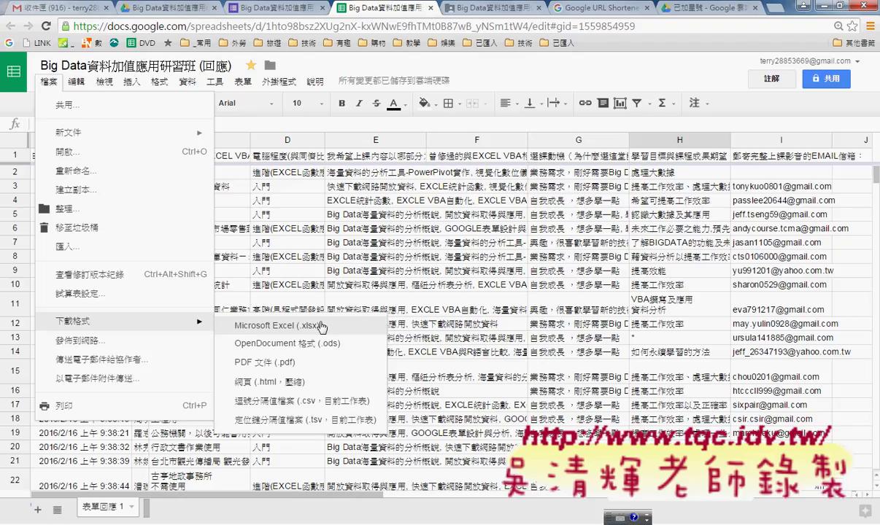
click(339, 184)
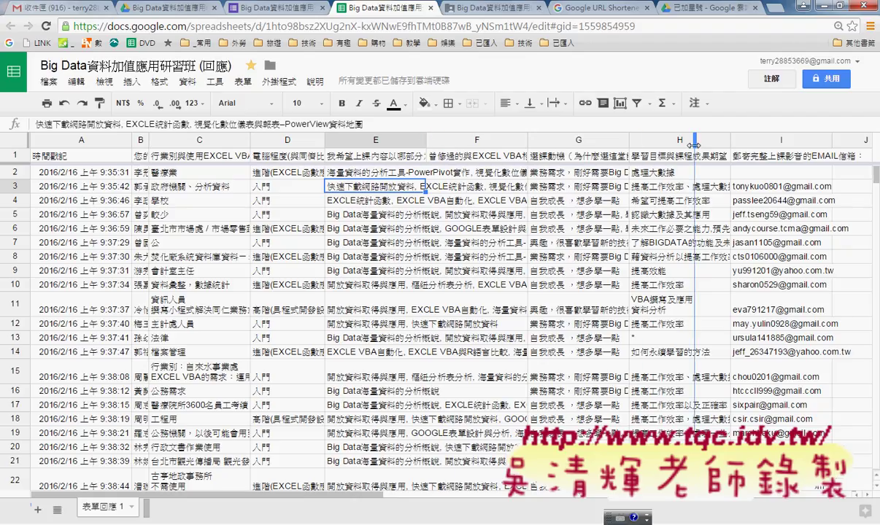
Step: Widen column E so full course-content answers show, then select cell E9
drag(664, 150, 693, 145)
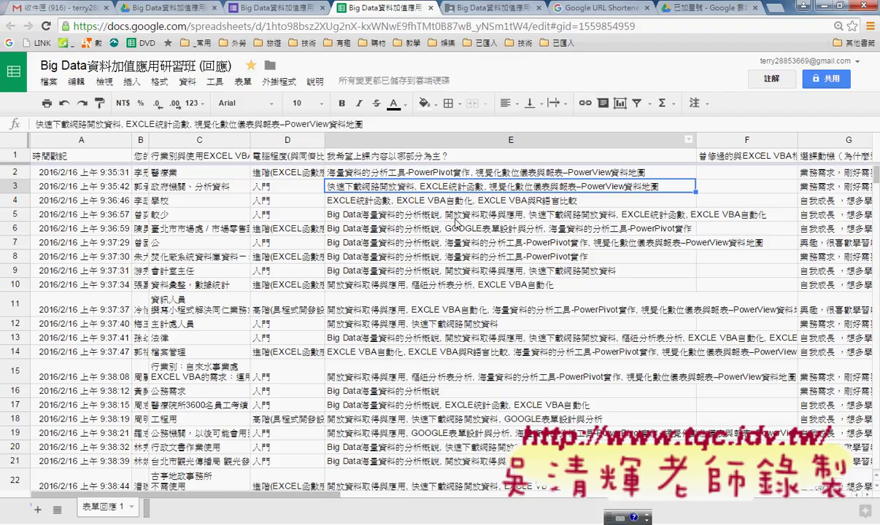
click(372, 273)
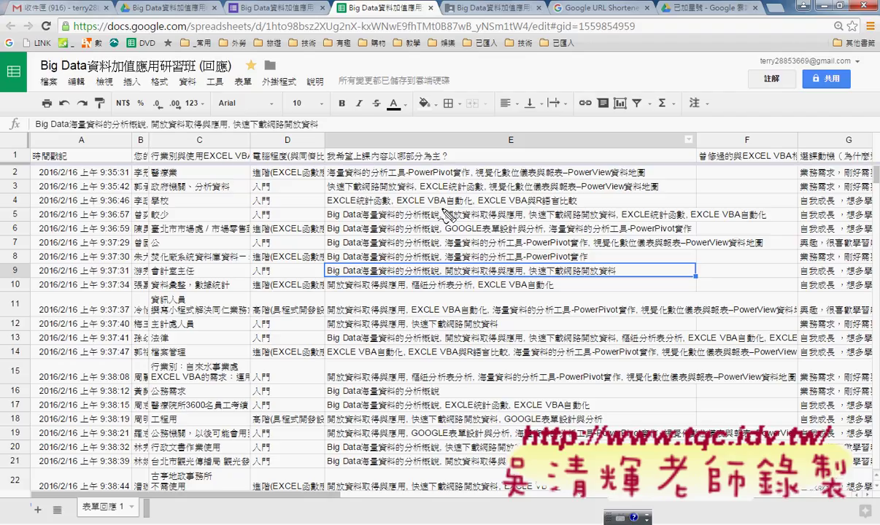
drag(442, 210, 442, 220)
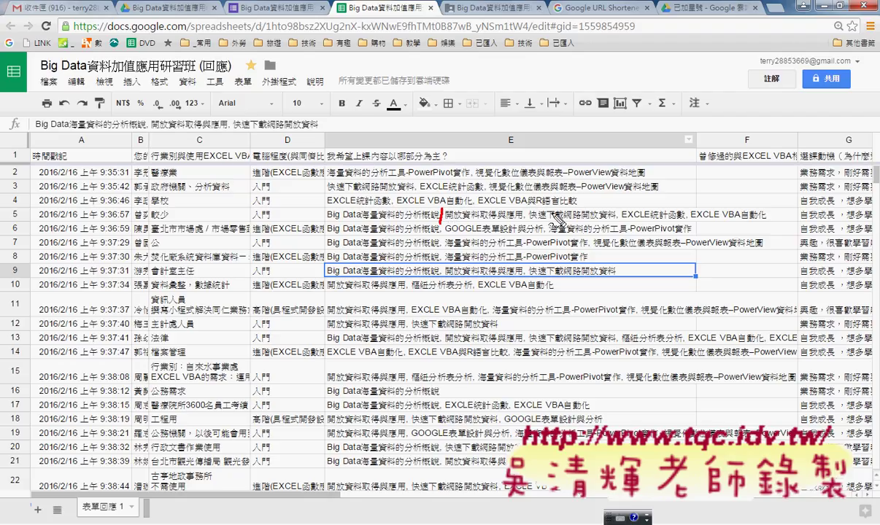
drag(529, 210, 525, 222)
drag(616, 206, 615, 226)
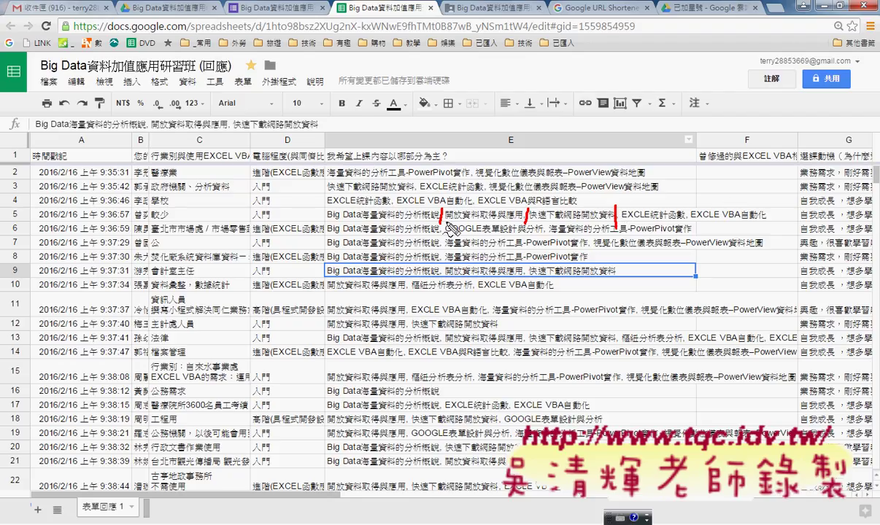
drag(446, 222, 442, 235)
drag(551, 225, 546, 239)
drag(447, 235, 443, 251)
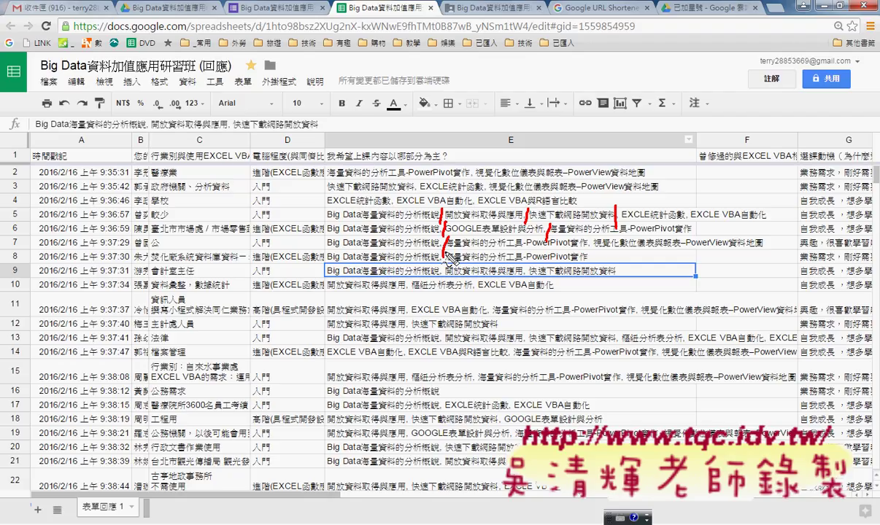
key(Escape)
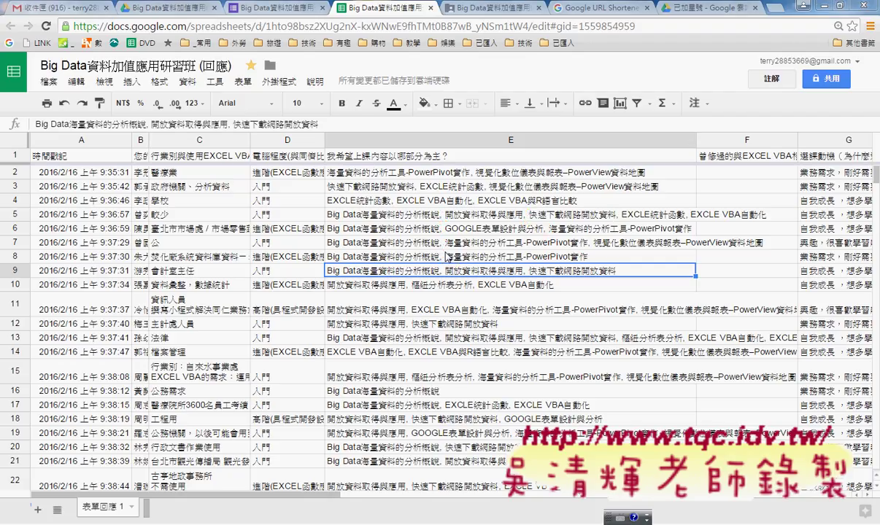
Step: Leave the responses sheet and return to the Drive folder Big Data資料加值應用(公訓處)
click(243, 81)
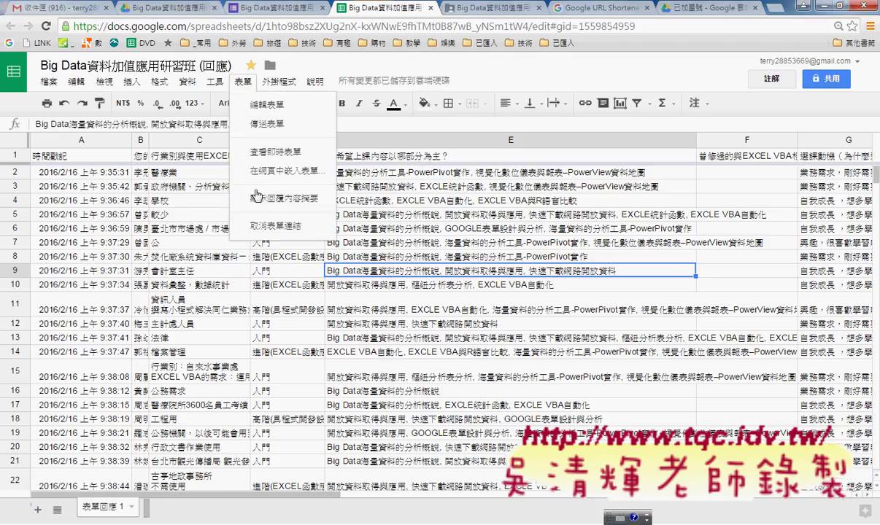
click(374, 275)
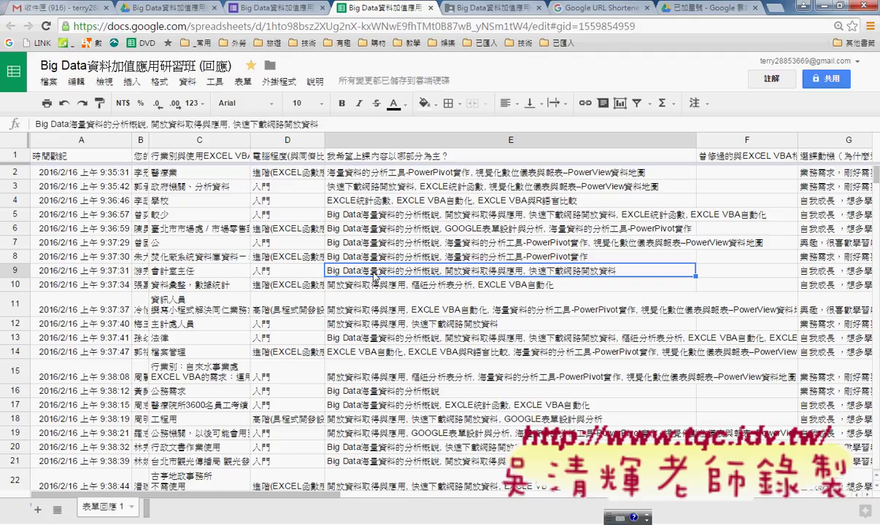
click(483, 9)
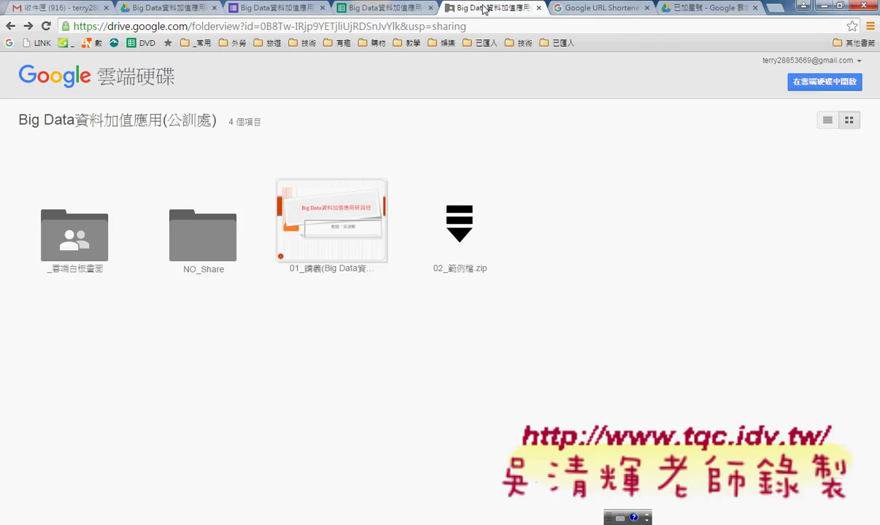
click(454, 30)
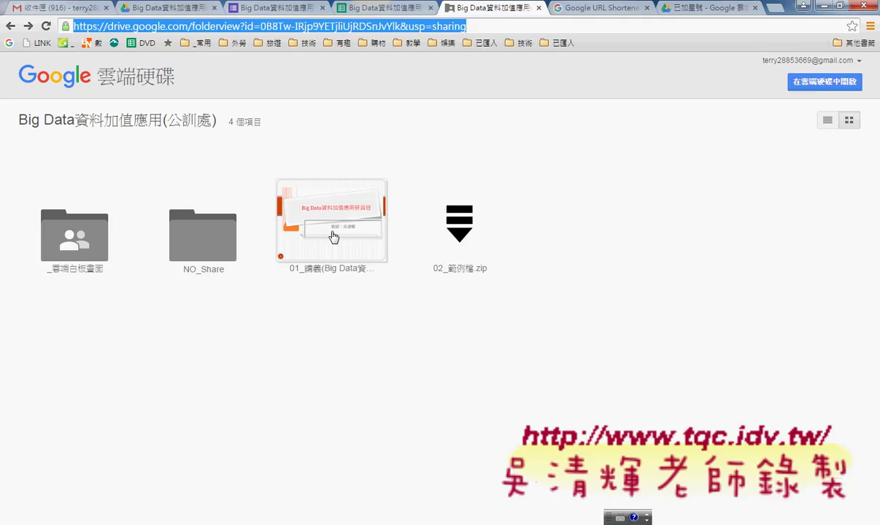
click(475, 259)
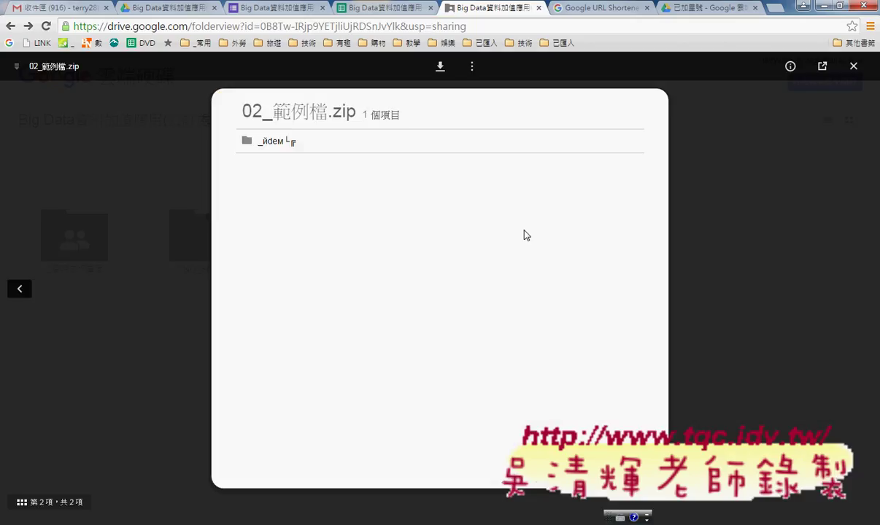
Step: Re-preview 02_範例檔.zip and download the 891 KB archive to the computer
click(853, 66)
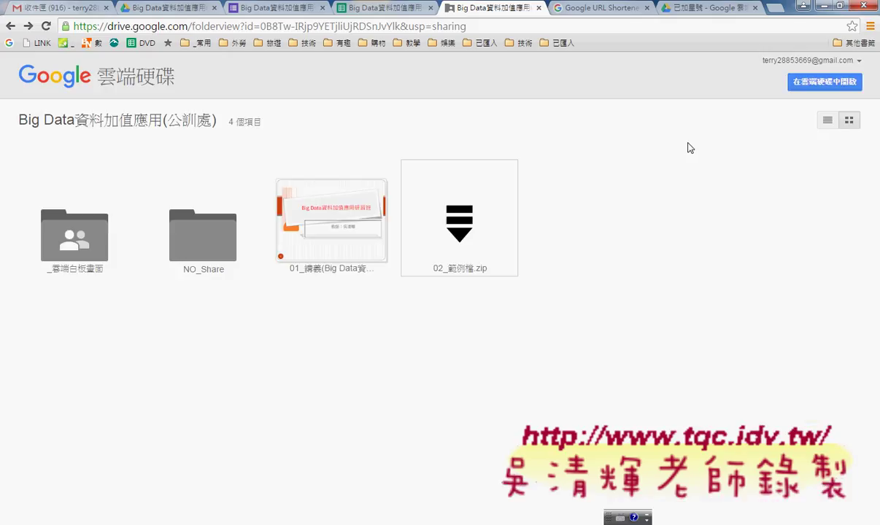
click(467, 224)
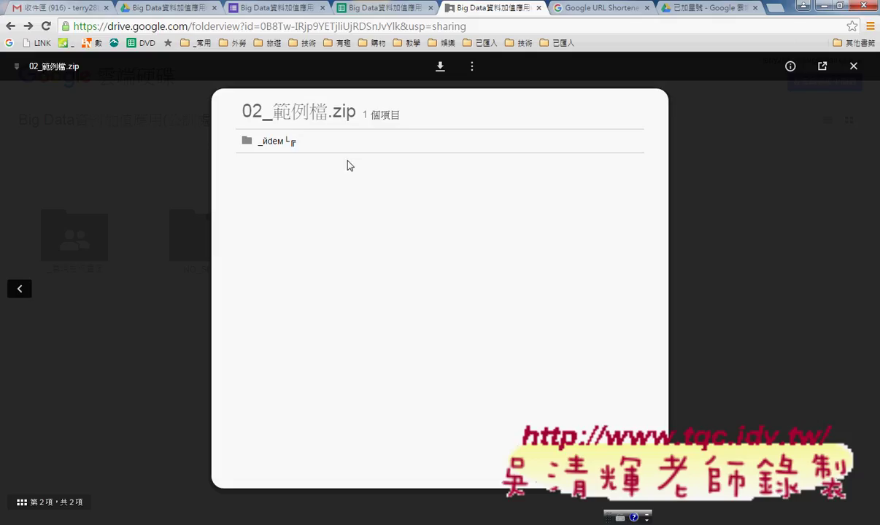
click(442, 68)
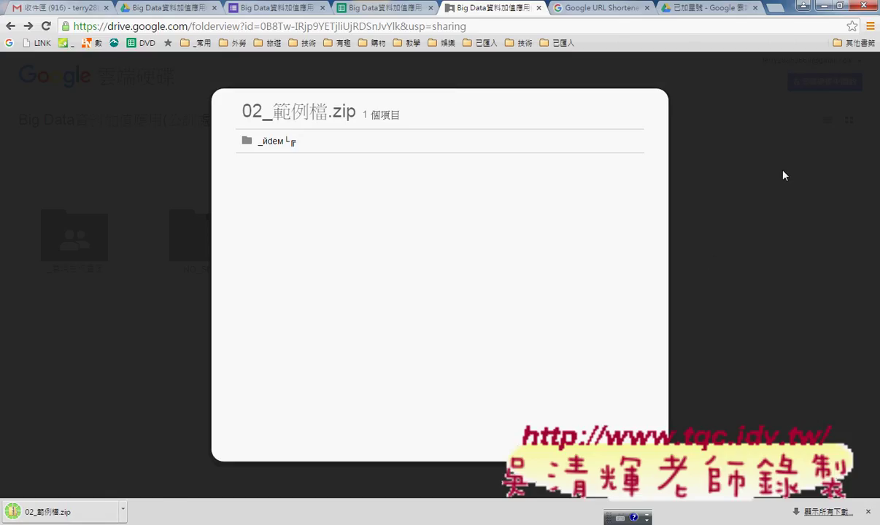
click(122, 513)
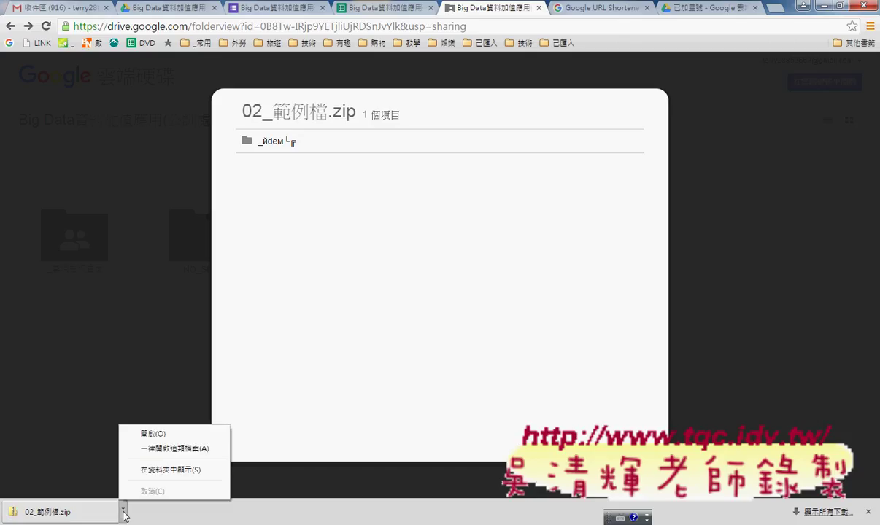
Step: Copy the _範例檔 folder out of 02_範例檔.zip onto the desktop and open it
click(181, 471)
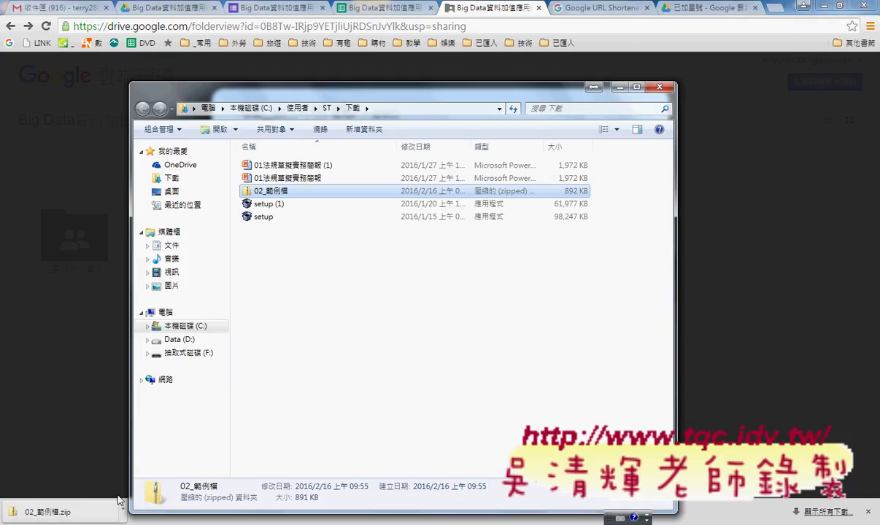
click(825, 6)
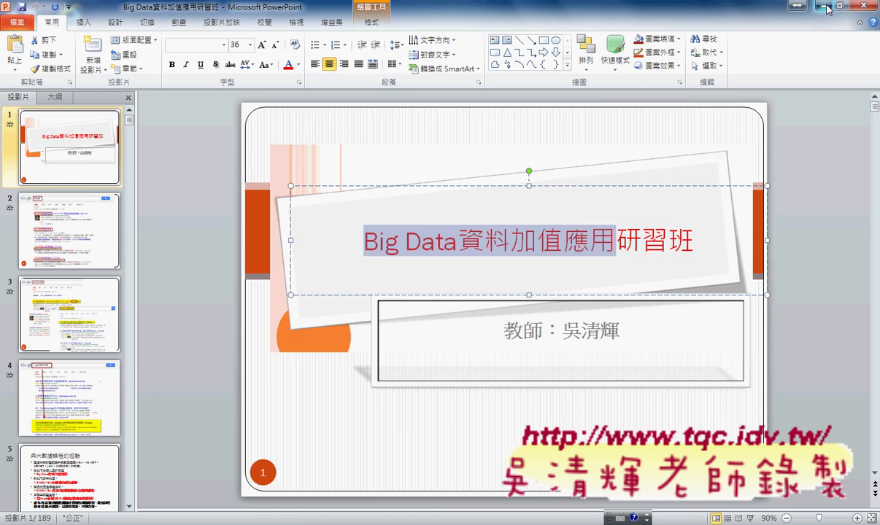
click(825, 7)
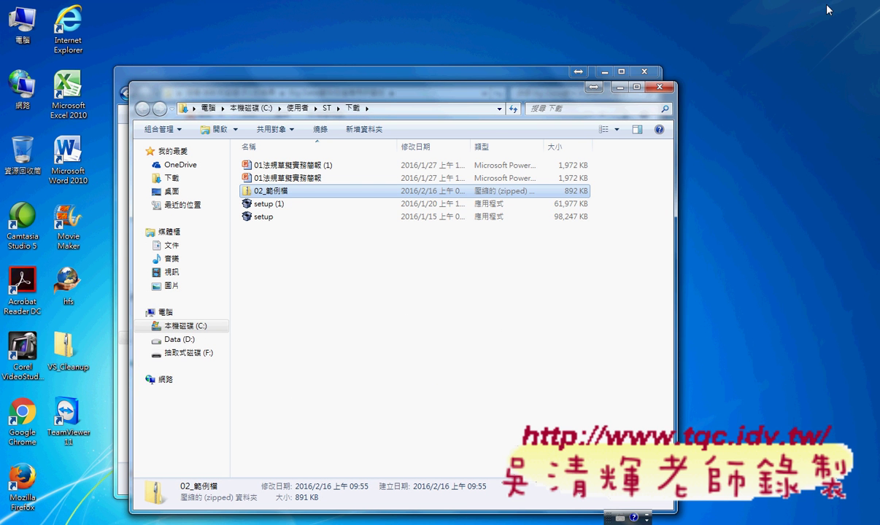
double_click(281, 194)
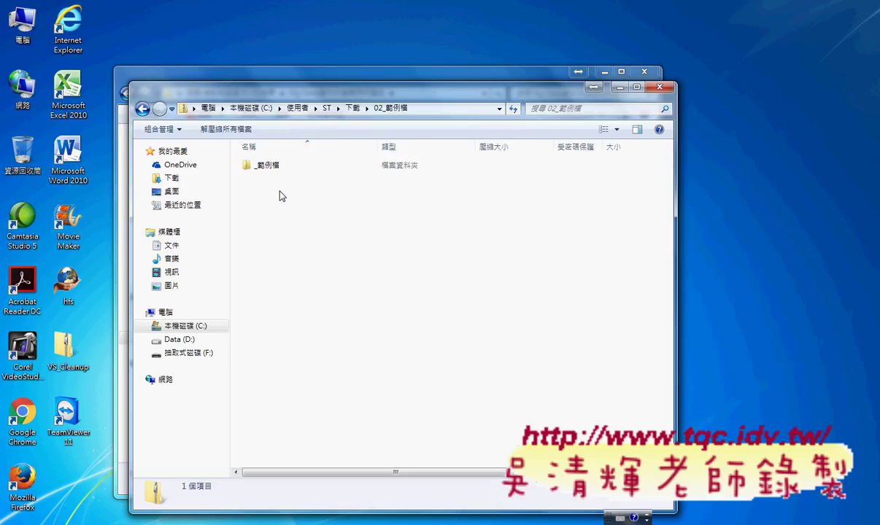
mouse_move(267, 165)
mouse_down()
mouse_move(75, 484)
mouse_move(69, 450)
mouse_up()
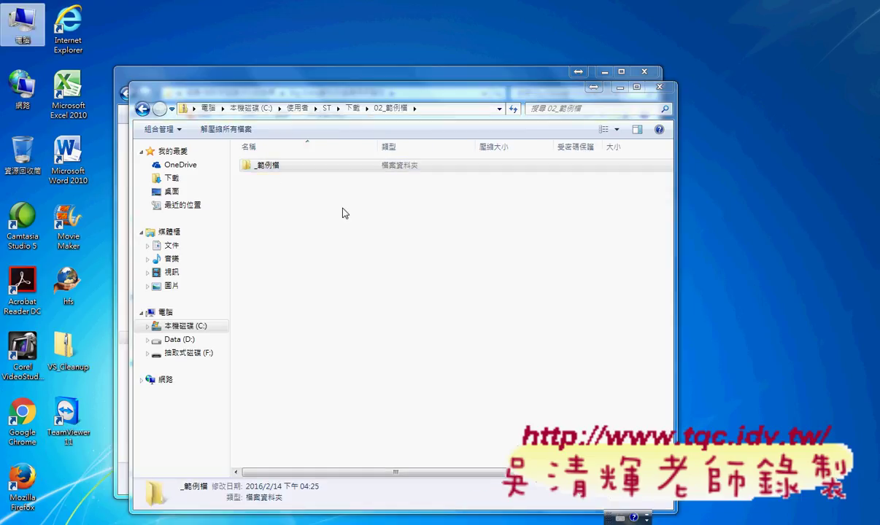
double_click(82, 496)
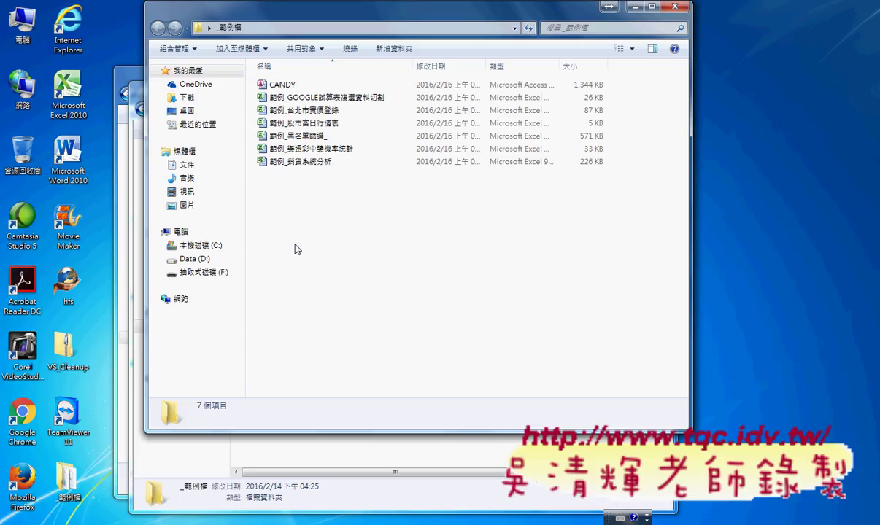
Step: Open the 範例_GOOGLE試算表複選資料切割 workbook from the _範例檔 folder
click(325, 114)
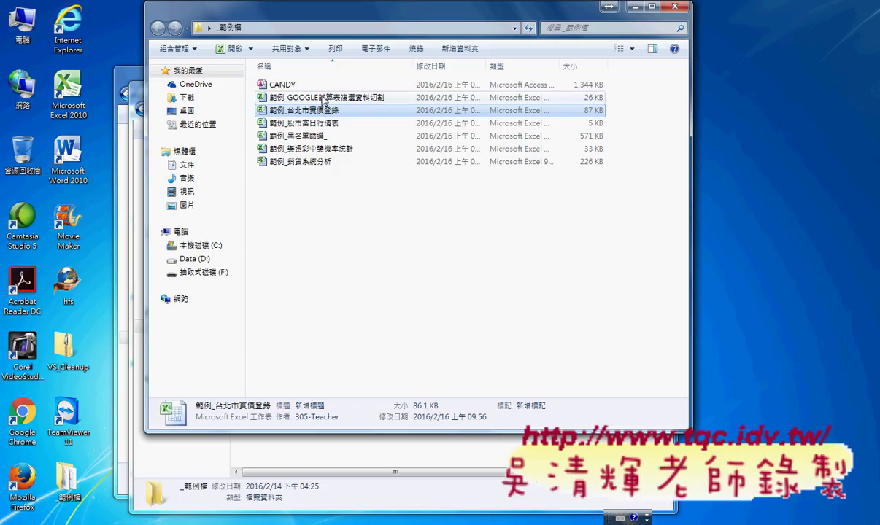
click(318, 98)
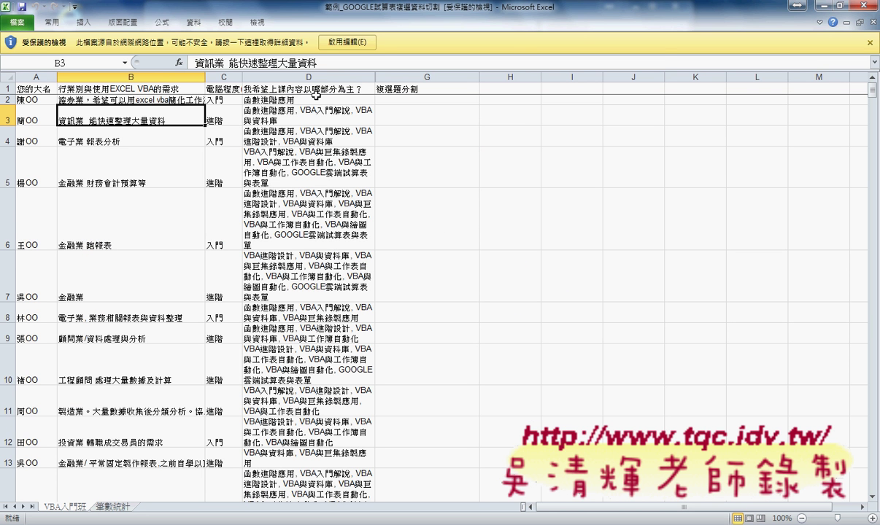
Step: Enable editing and widen column B so the longer survey answers show
click(347, 42)
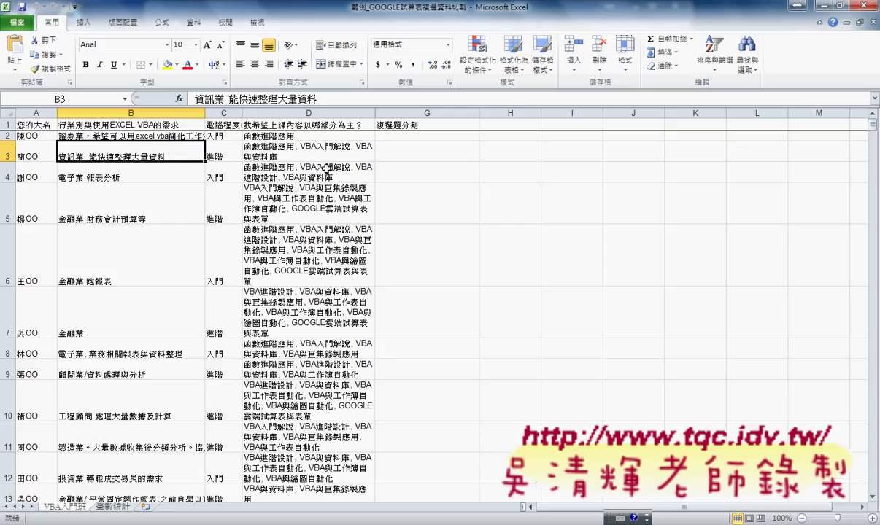
click(89, 126)
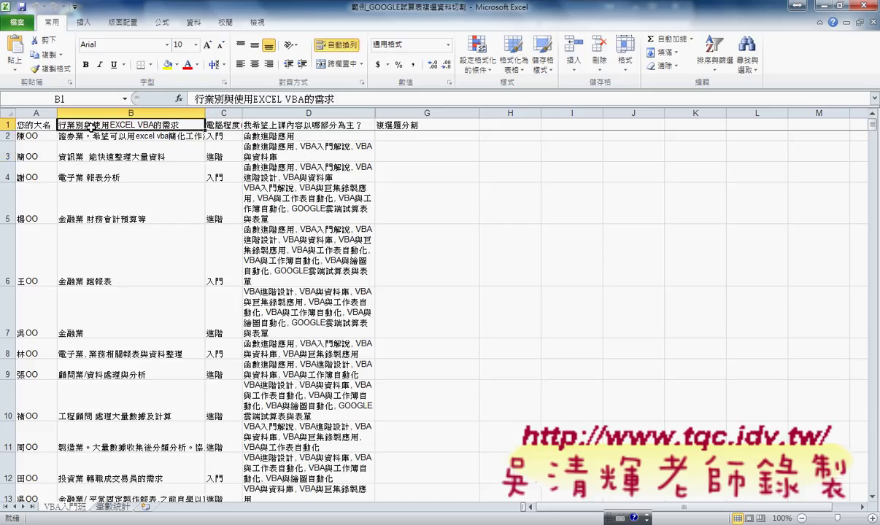
click(124, 136)
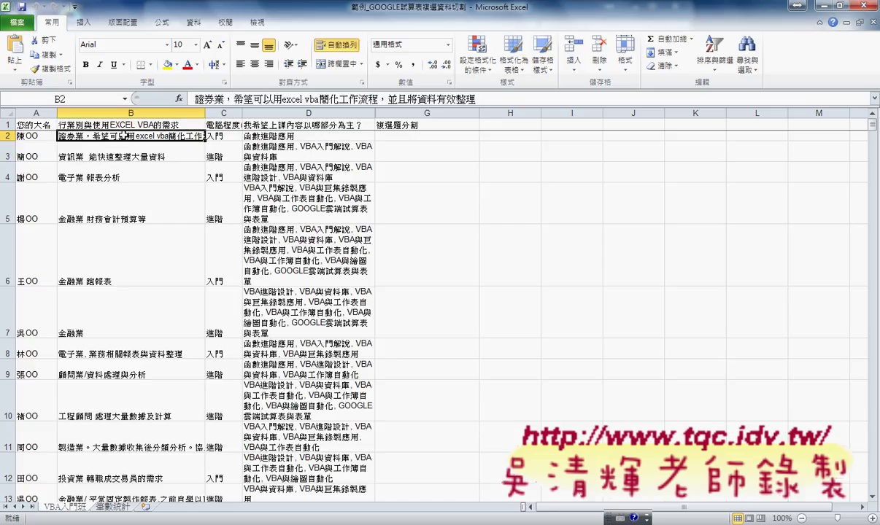
click(332, 45)
drag(205, 113, 245, 113)
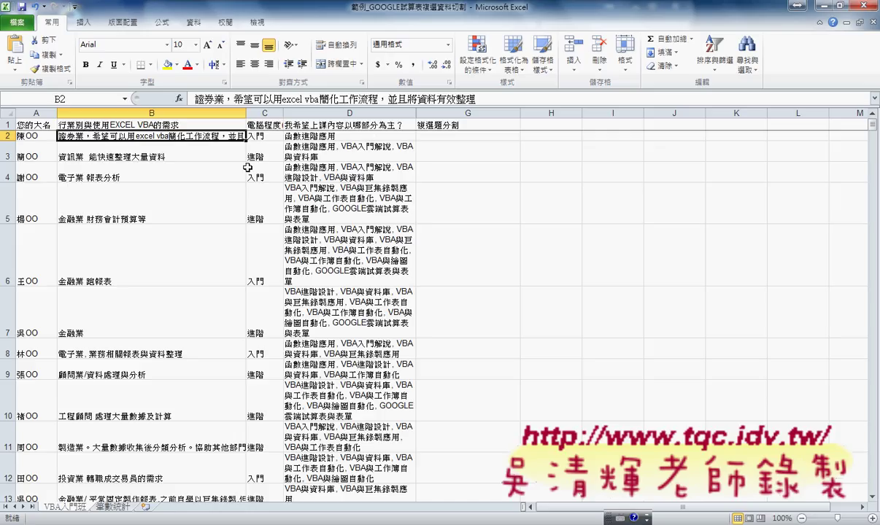
click(427, 133)
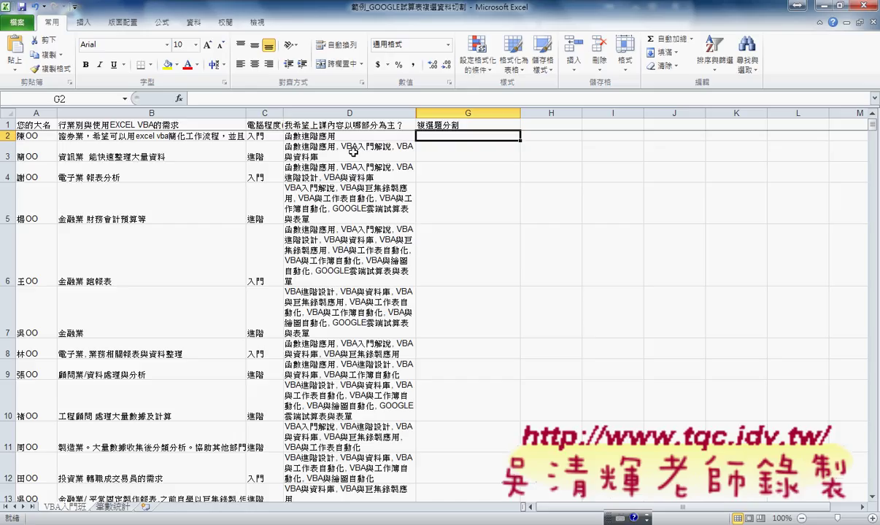
click(175, 176)
click(155, 217)
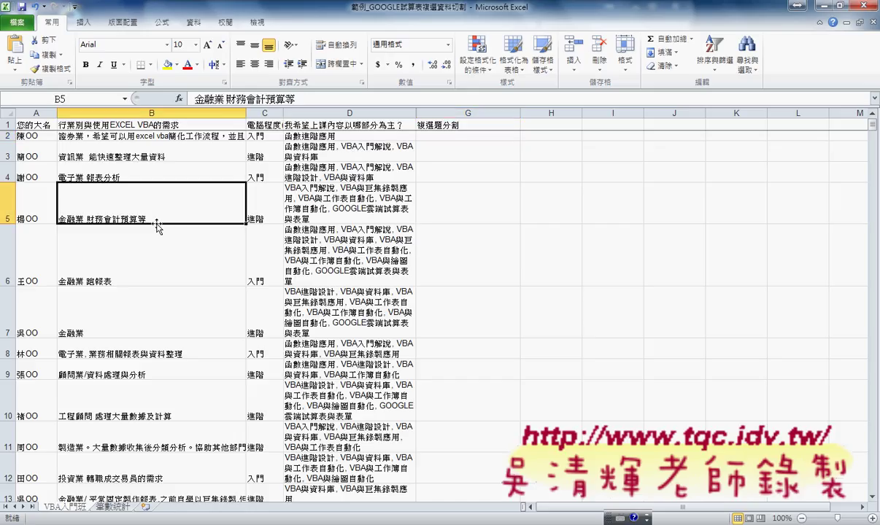
Step: Review the combined multi-choice answers in column D (D2–D4) beside the empty column G
click(326, 136)
click(350, 113)
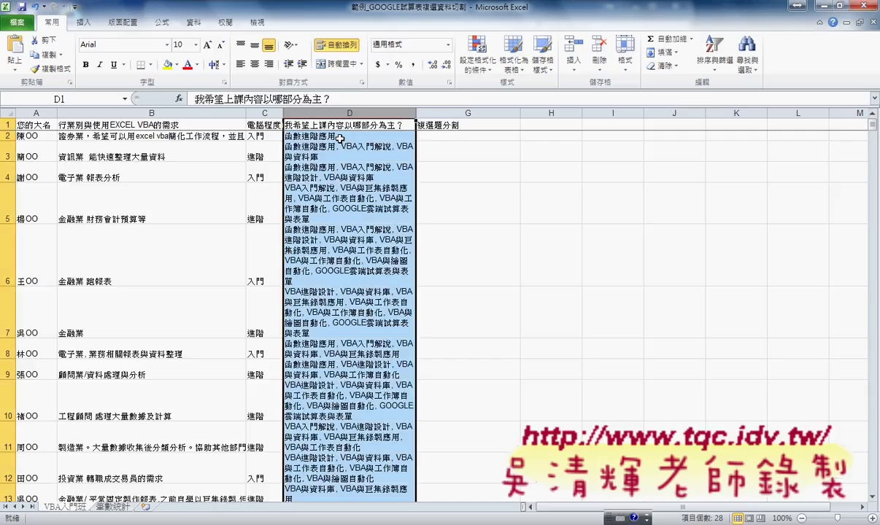
click(318, 136)
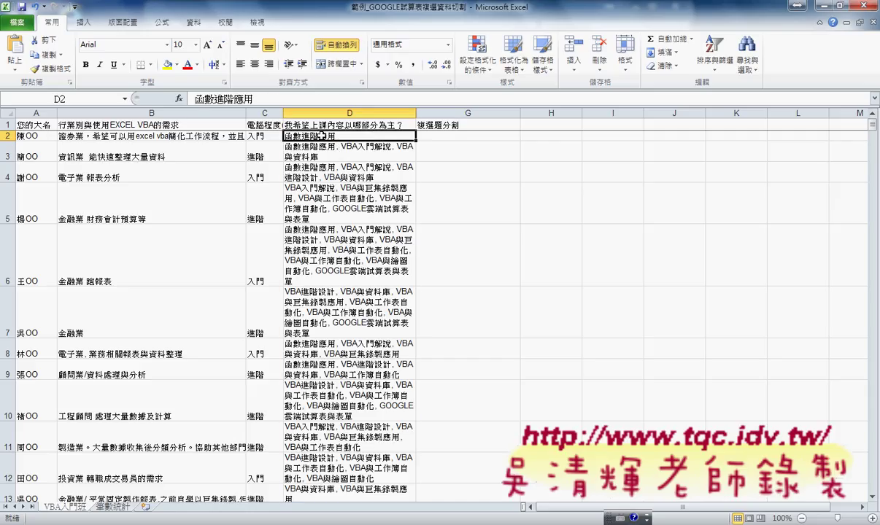
click(427, 136)
click(325, 146)
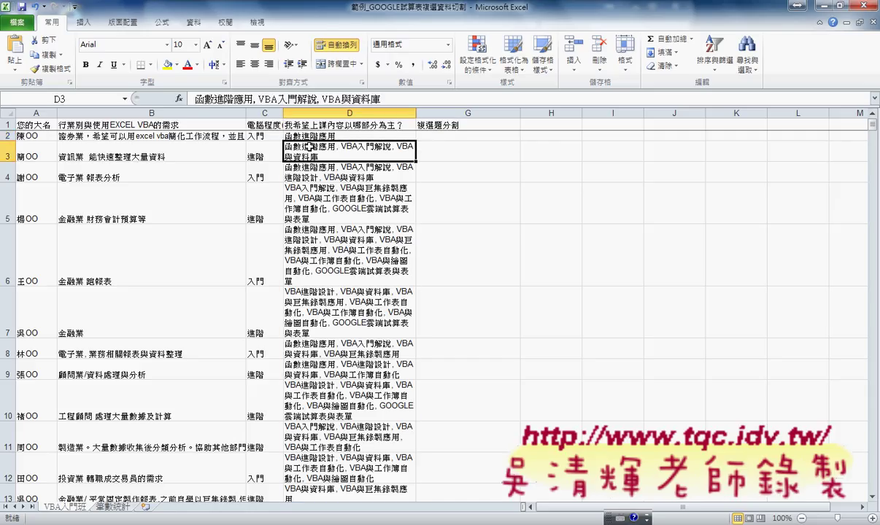
click(426, 145)
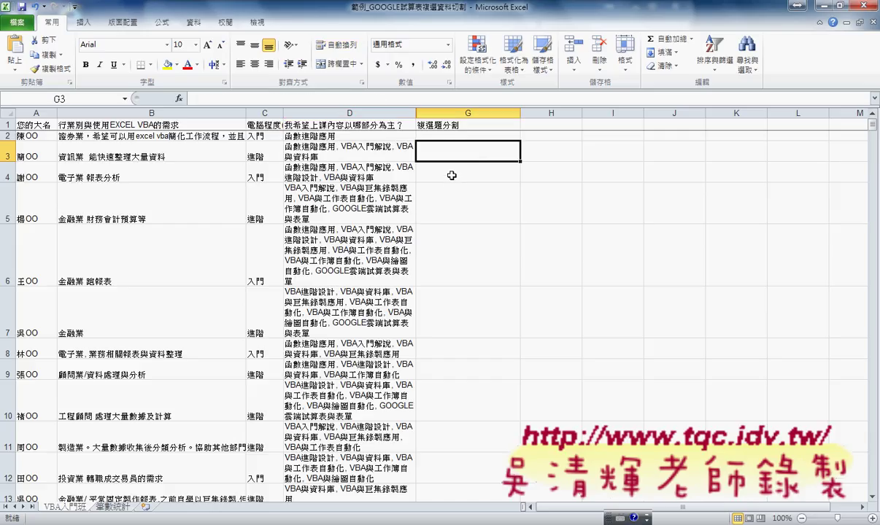
click(426, 172)
click(428, 193)
click(322, 165)
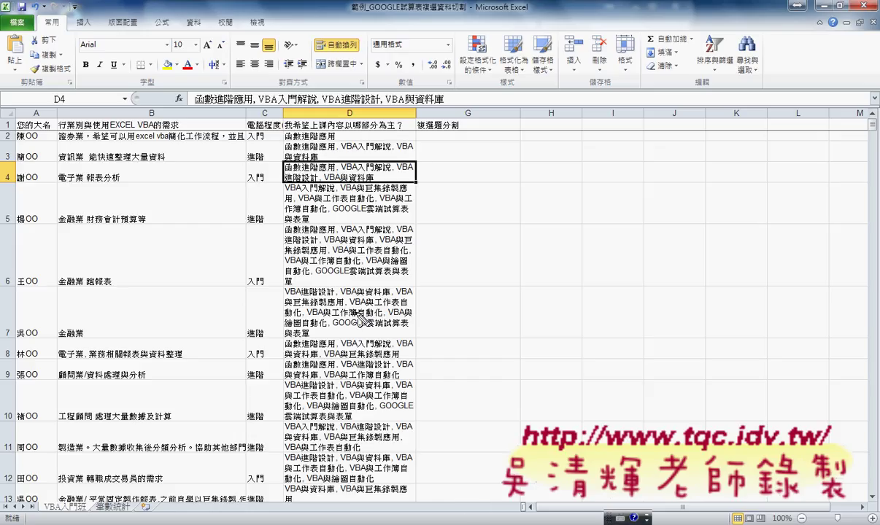
Step: Mark column D's combined answers with temporary annotations, then go to the 筆數統計 sheet
mouse_move(307, 396)
mouse_down()
mouse_move(275, 315)
mouse_move(308, 409)
mouse_up()
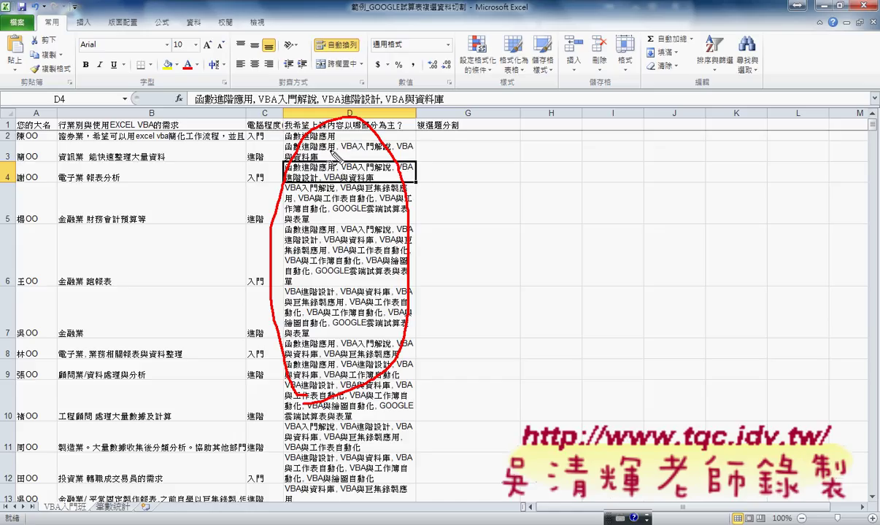
drag(349, 115, 470, 82)
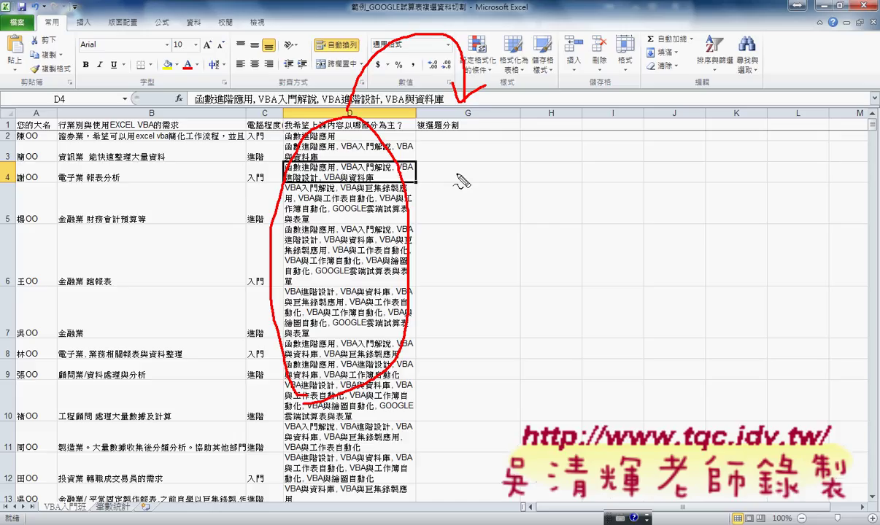
key(Escape)
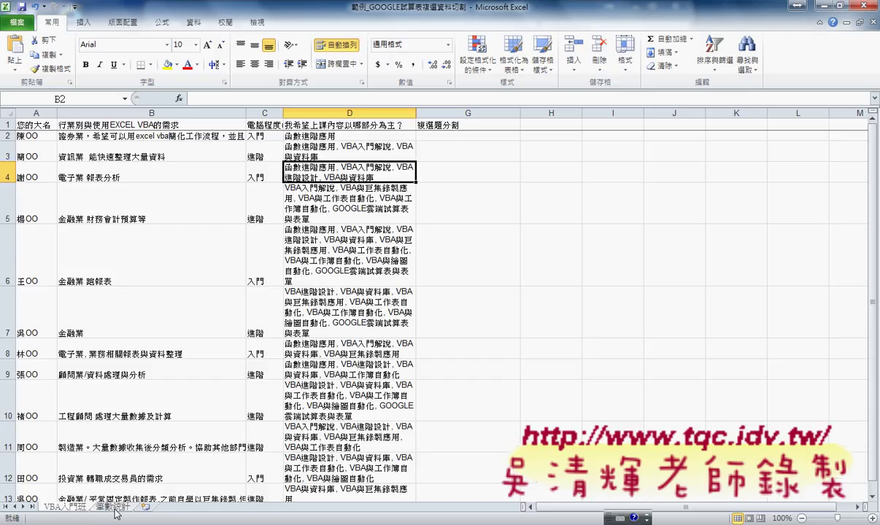
click(112, 506)
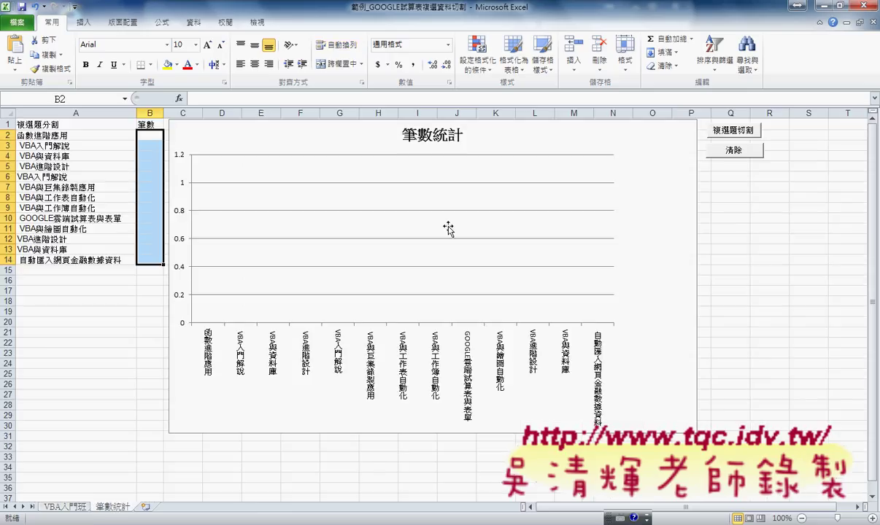
drag(49, 136, 58, 256)
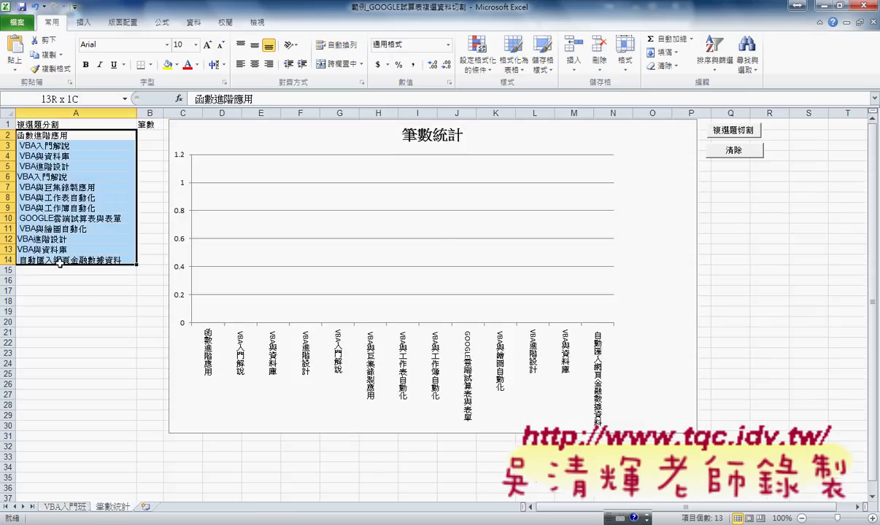
click(151, 137)
drag(151, 139, 160, 262)
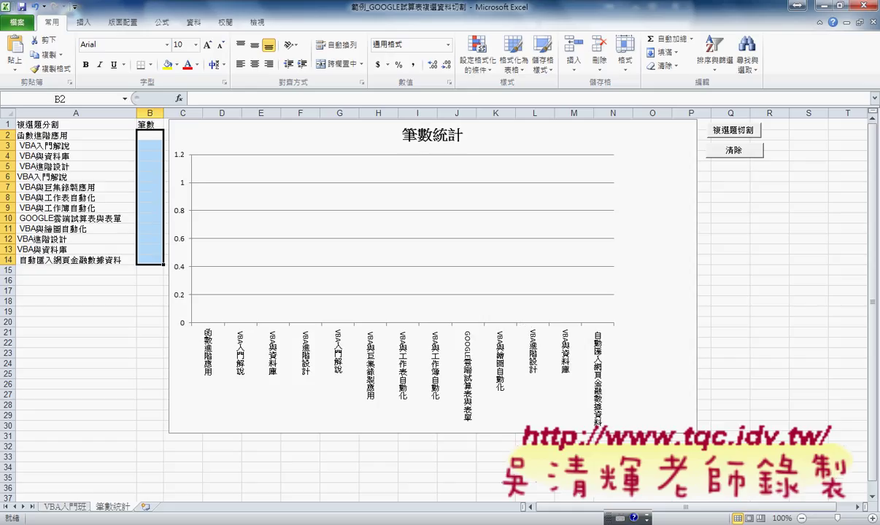
mouse_move(168, 524)
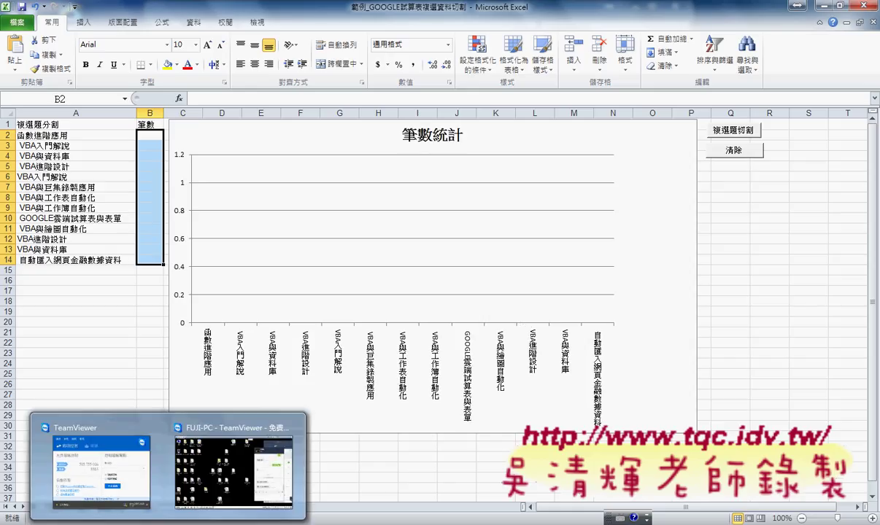